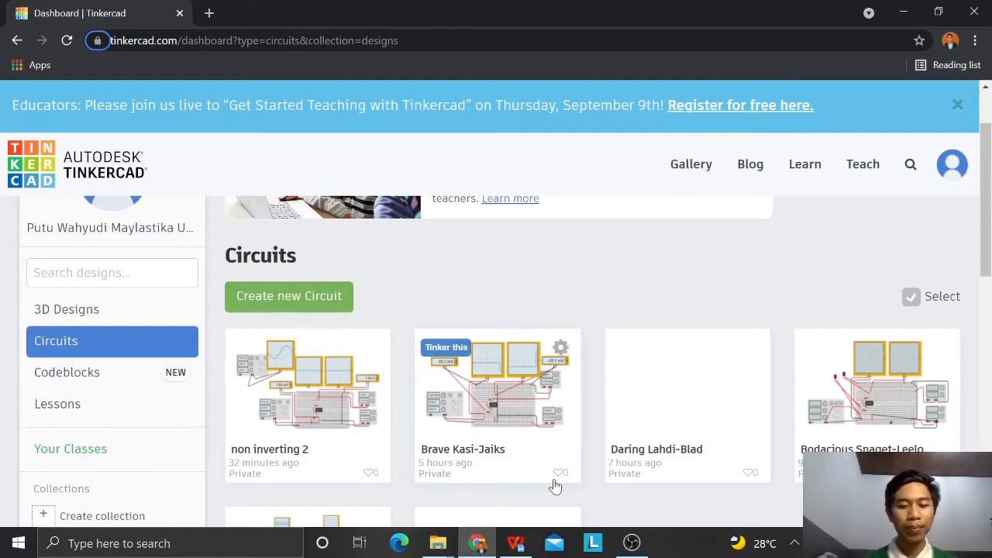
Step: Check the inverting op-amp schematic in WPS Office, then create a new circuit in Tinkercad and dismiss the starter-circuits hint
{"action": "left_click", "coordinate": [525, 547]}
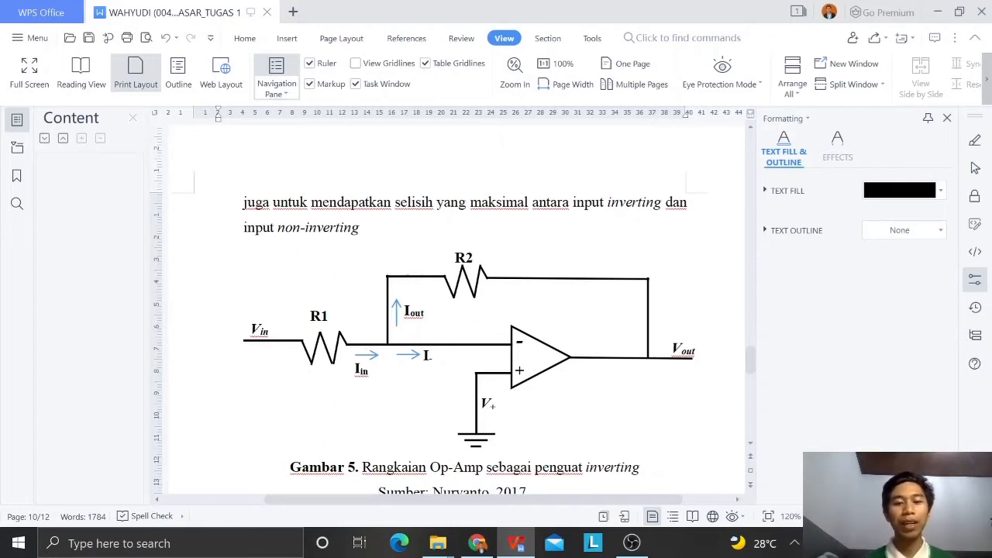
{"action": "left_click", "coordinate": [478, 546]}
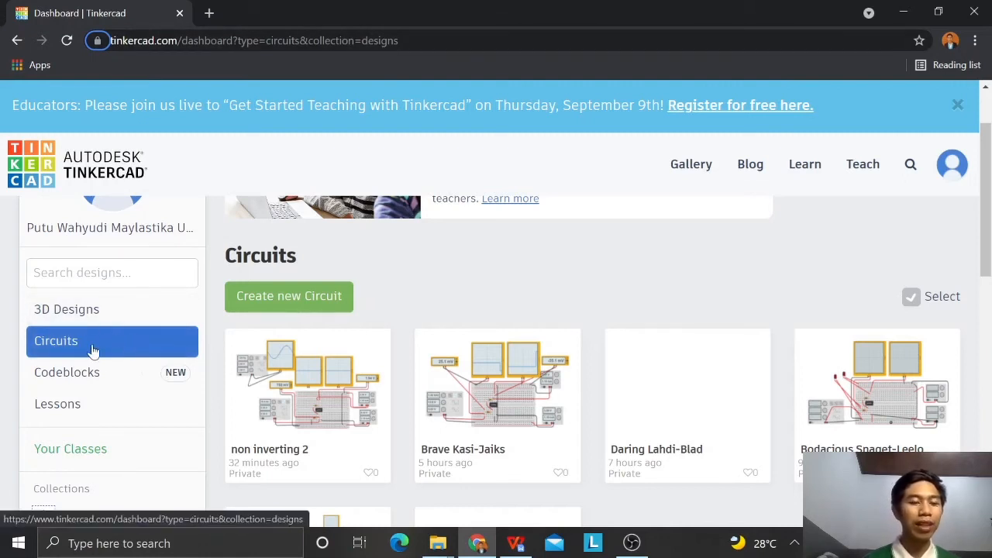
{"action": "left_click", "coordinate": [280, 299]}
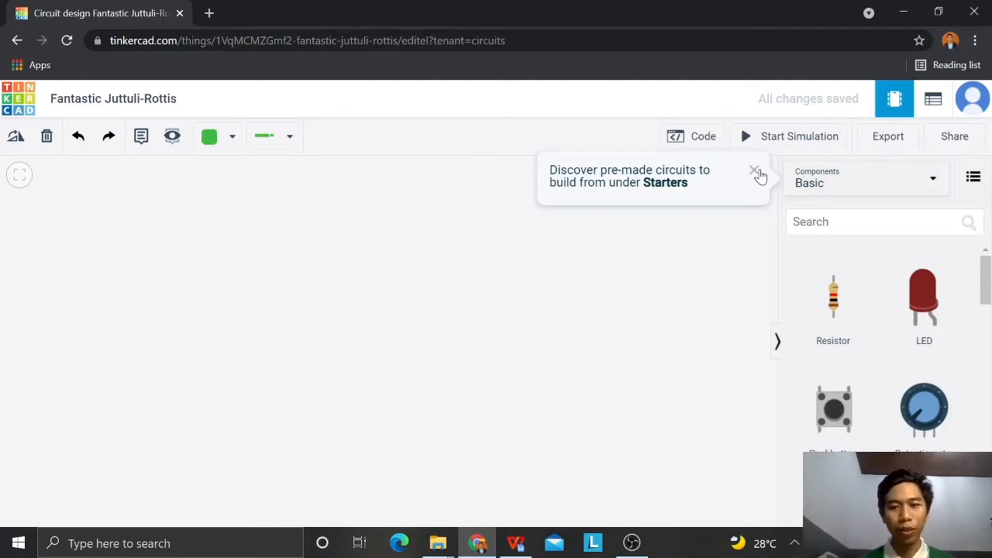
{"action": "left_click", "coordinate": [752, 178]}
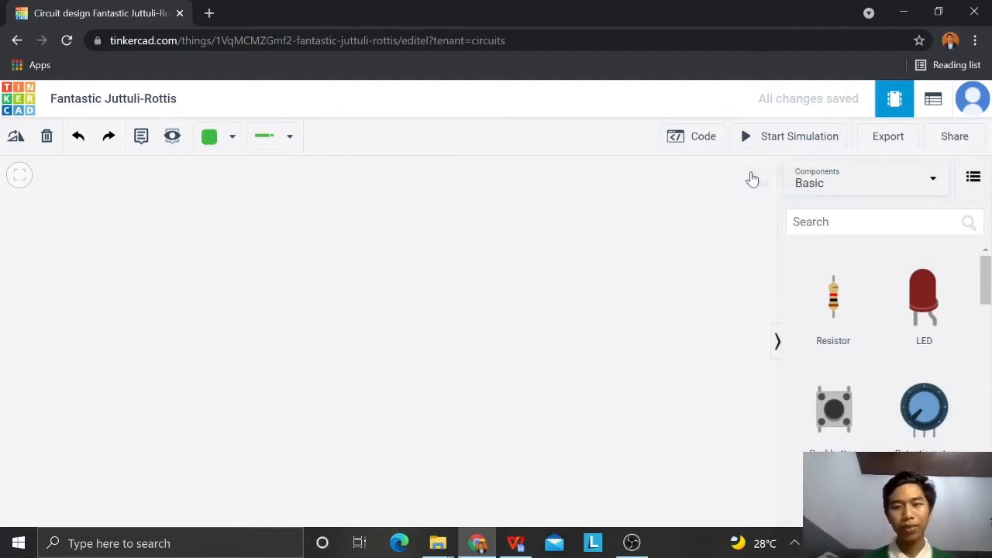
Step: Search the components for "board" and place a Breadboard Small in the middle of the workspace, checking the schematic in WPS Office beforehand
{"action": "left_click", "coordinate": [529, 545]}
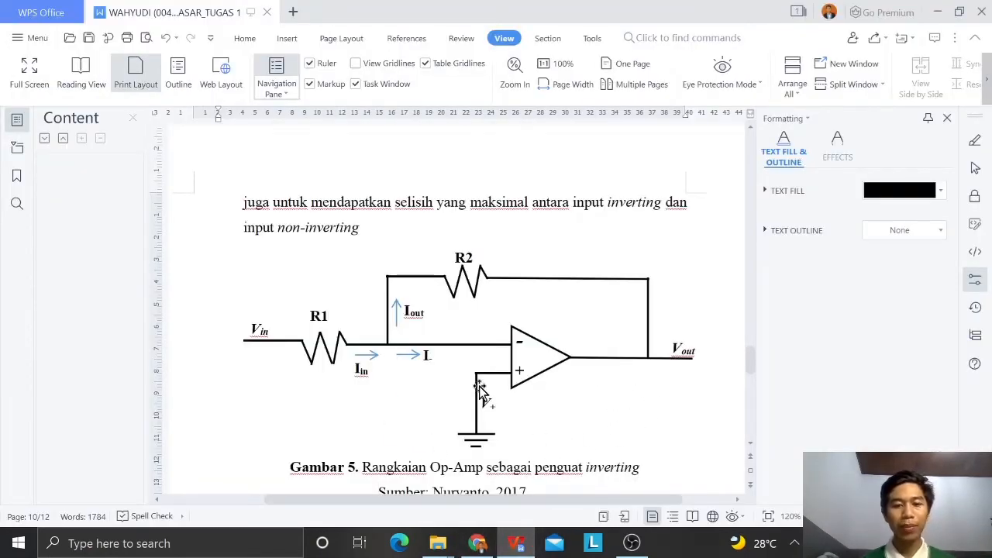
{"action": "left_click", "coordinate": [479, 547]}
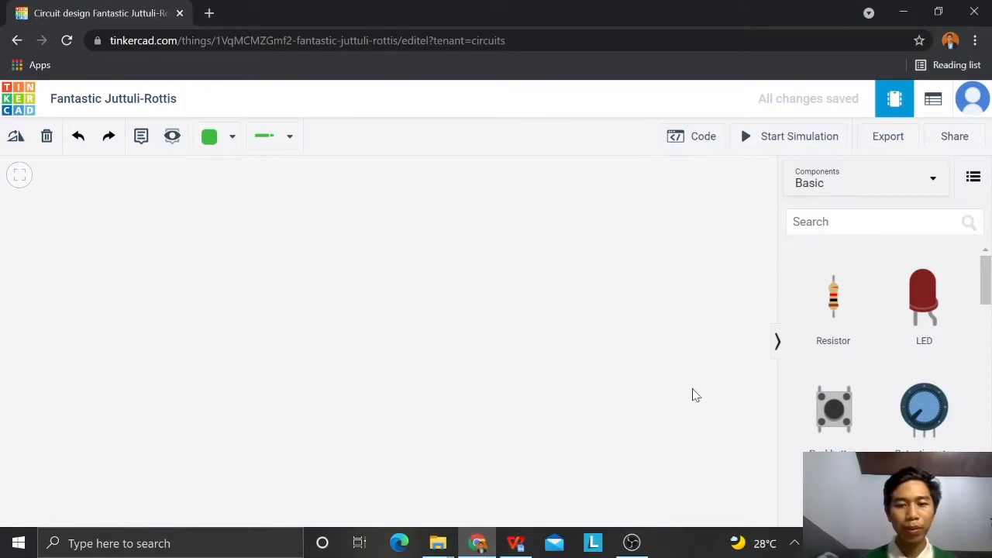
{"action": "left_click", "coordinate": [860, 222]}
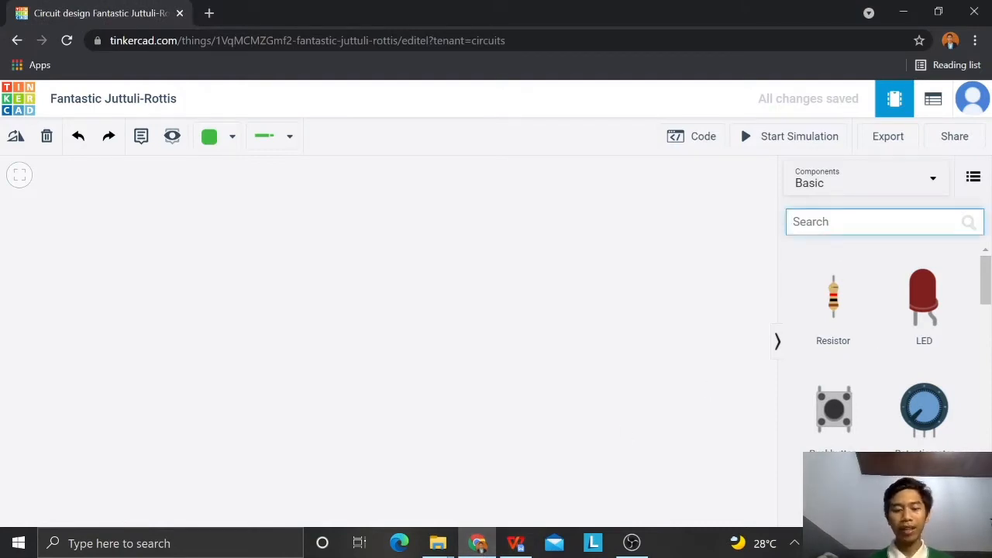
{"action": "type", "text": "boa"}
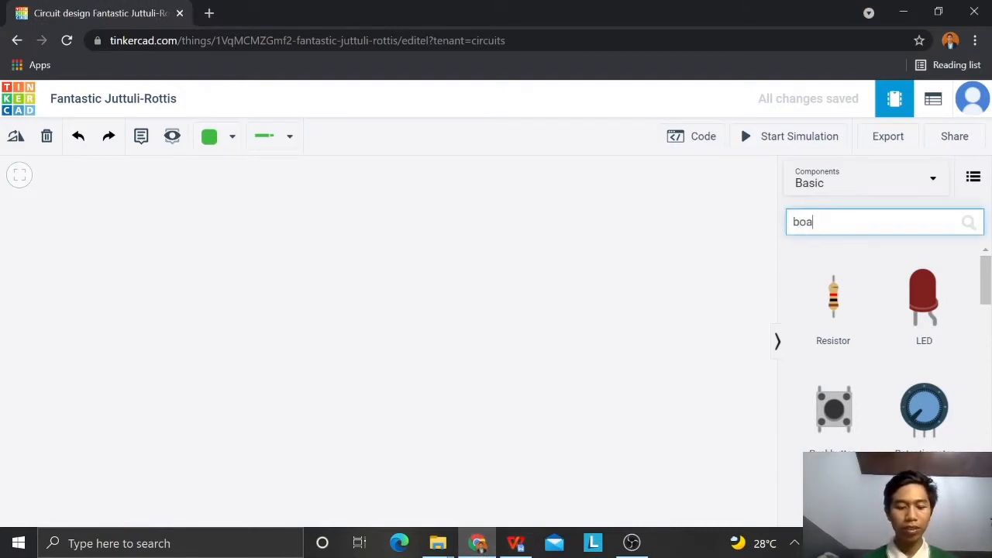
{"action": "type", "text": "rd"}
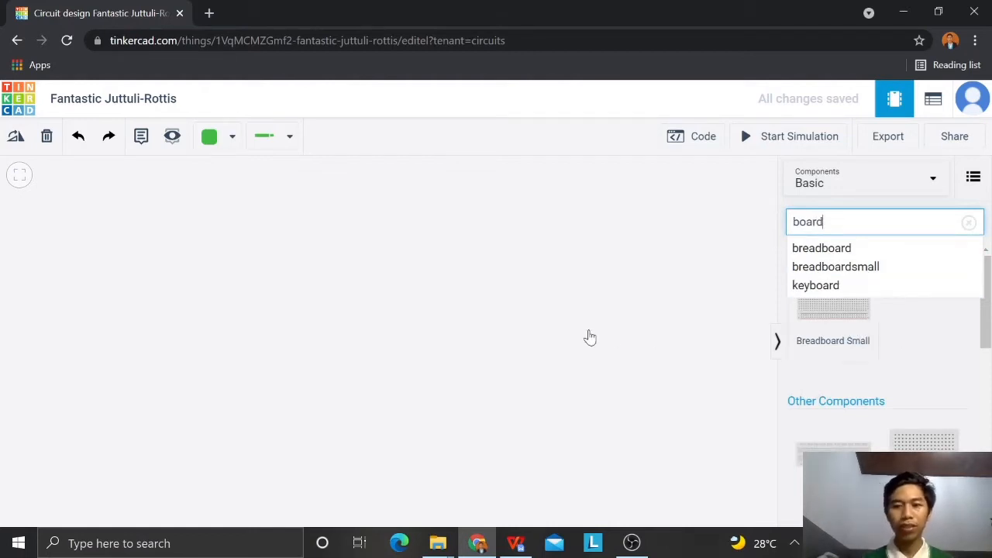
{"action": "left_click_drag", "start_coordinate": [835, 334], "coordinate": [689, 340]}
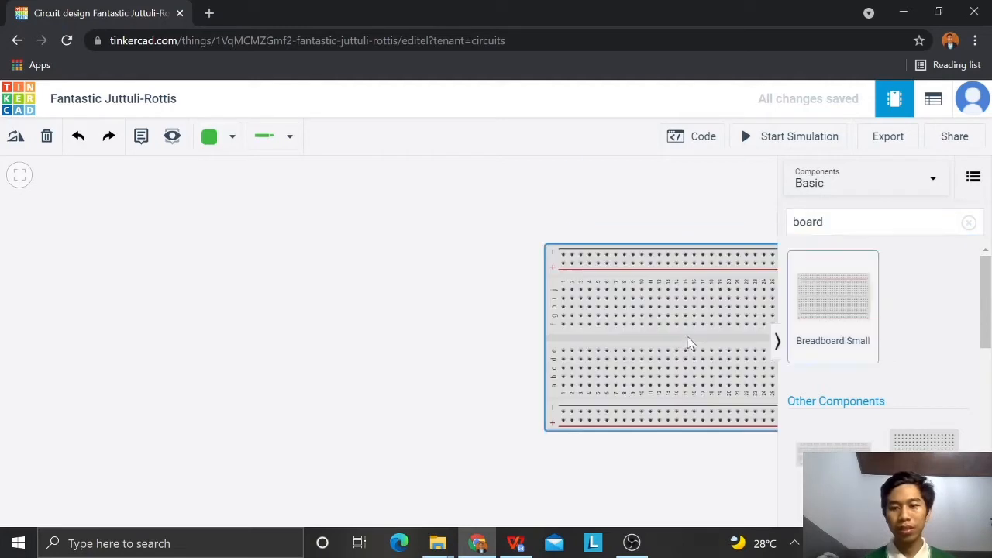
{"action": "left_click_drag", "start_coordinate": [618, 348], "coordinate": [385, 341]}
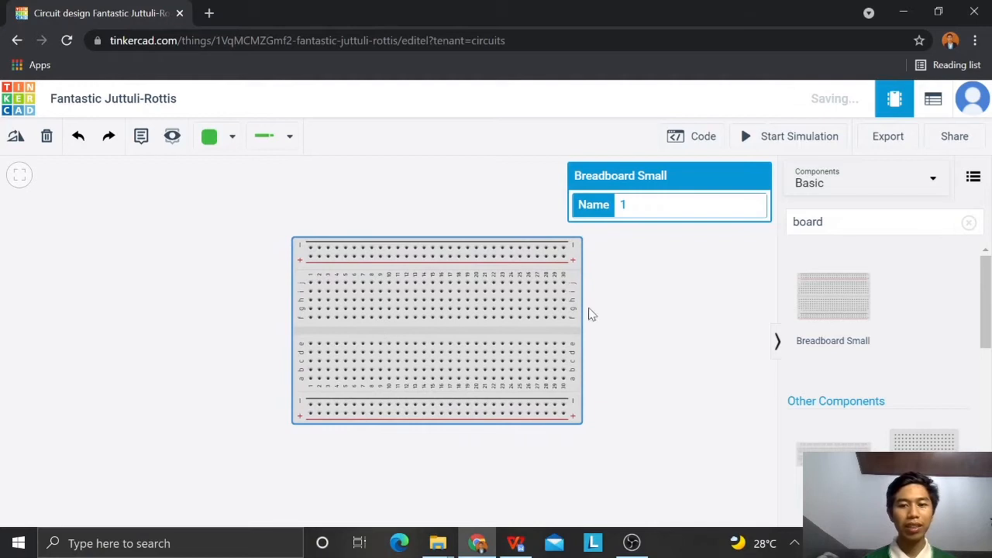
{"action": "left_click", "coordinate": [738, 306]}
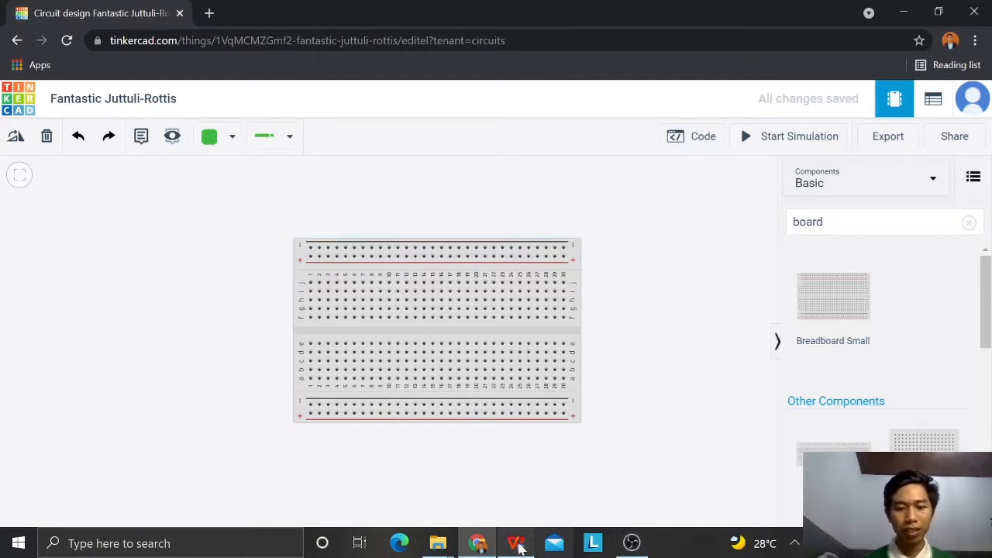
Step: Search the components for "resistor" and place two resistors vertically in columns 1 and 3 of the breadboard's upper half
{"action": "left_click", "coordinate": [516, 543]}
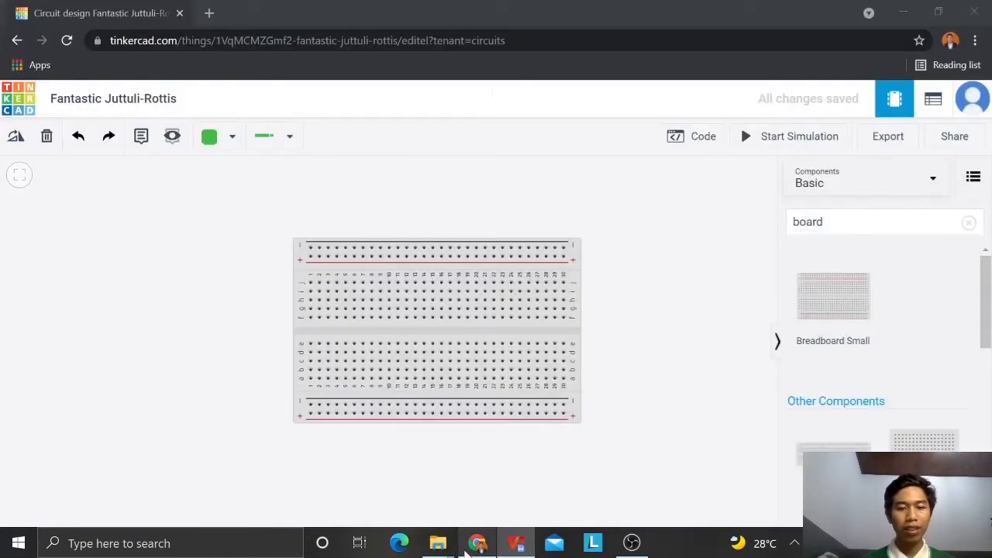
{"action": "left_click", "coordinate": [471, 552]}
{"action": "left_click_drag", "start_coordinate": [831, 222], "coordinate": [784, 227]}
{"action": "double_click", "coordinate": [806, 222]}
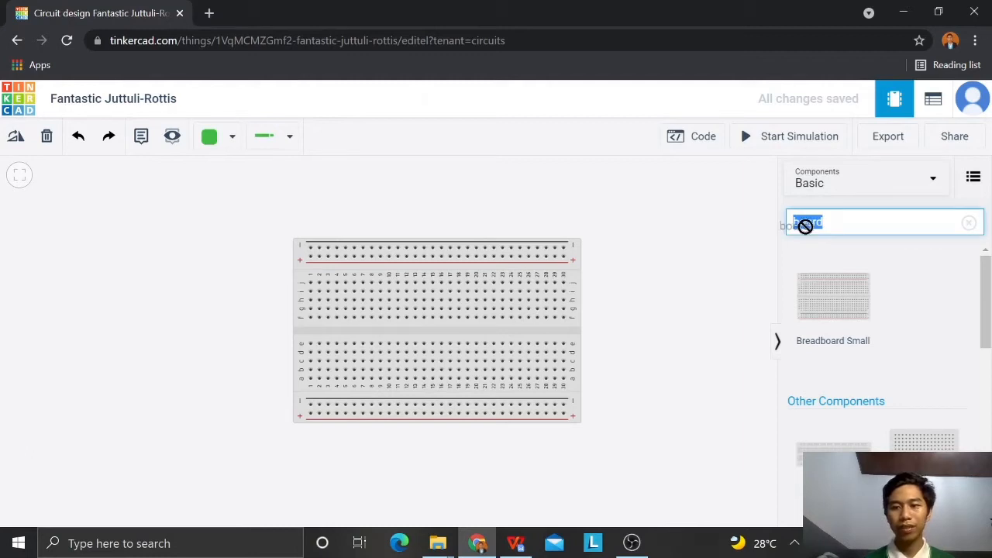
{"action": "type", "text": "resistor"}
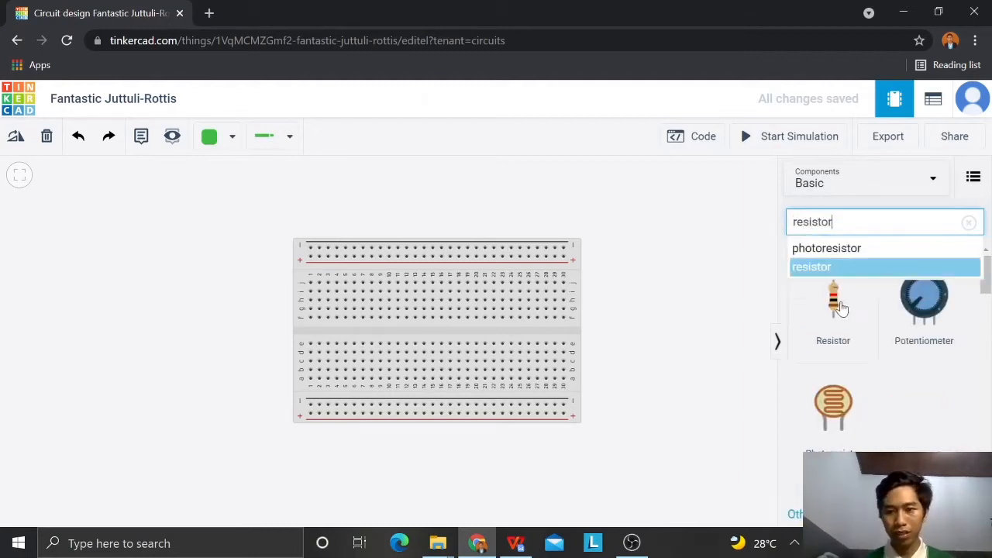
{"action": "left_click_drag", "start_coordinate": [835, 314], "coordinate": [316, 307]}
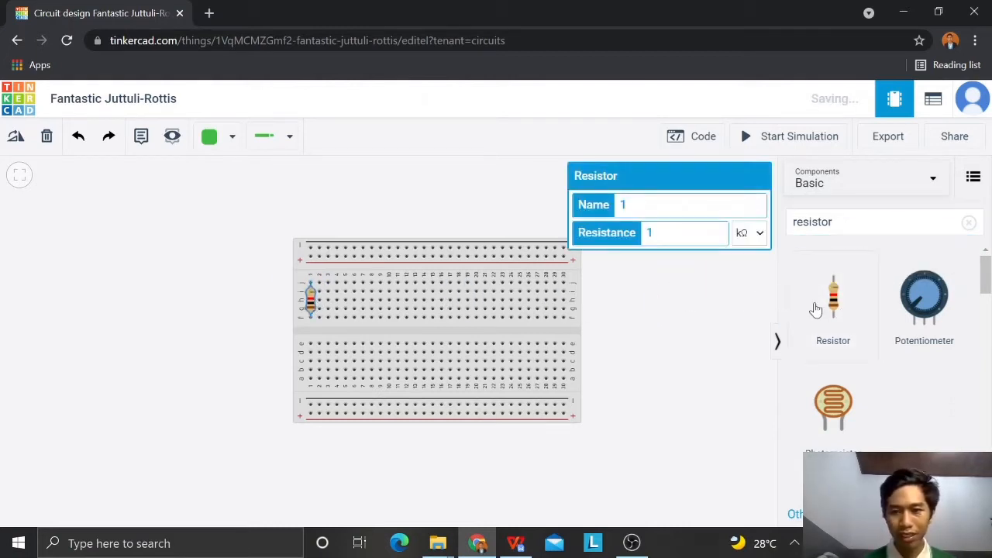
{"action": "left_click_drag", "start_coordinate": [837, 310], "coordinate": [330, 304]}
Step: Search the components for "amp" and place a 741 Operational Amplifier across the breadboard's centre gap at columns 12 to 15
{"action": "left_click", "coordinate": [526, 542]}
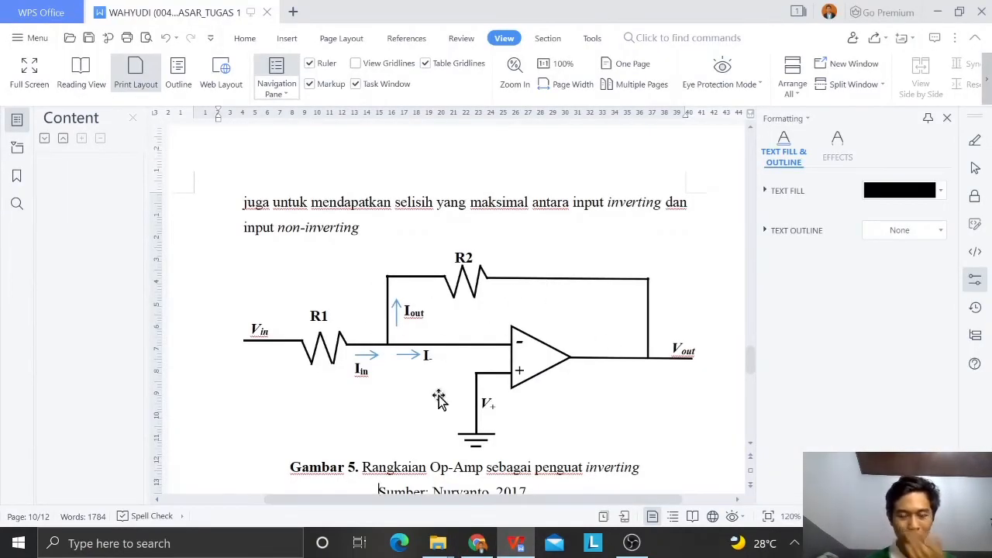
{"action": "left_click", "coordinate": [478, 542]}
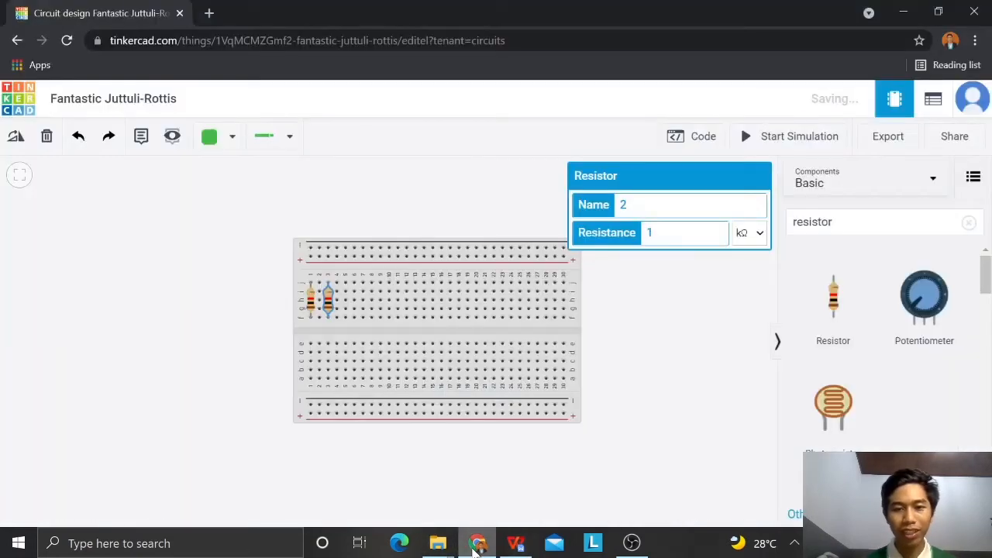
{"action": "left_click_drag", "start_coordinate": [841, 223], "coordinate": [783, 227]}
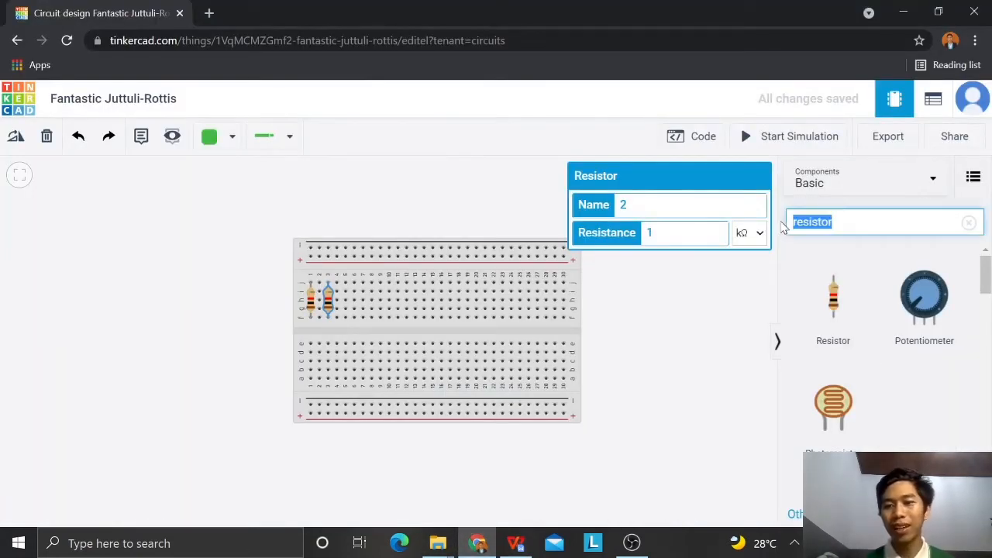
{"action": "double_click", "coordinate": [815, 222]}
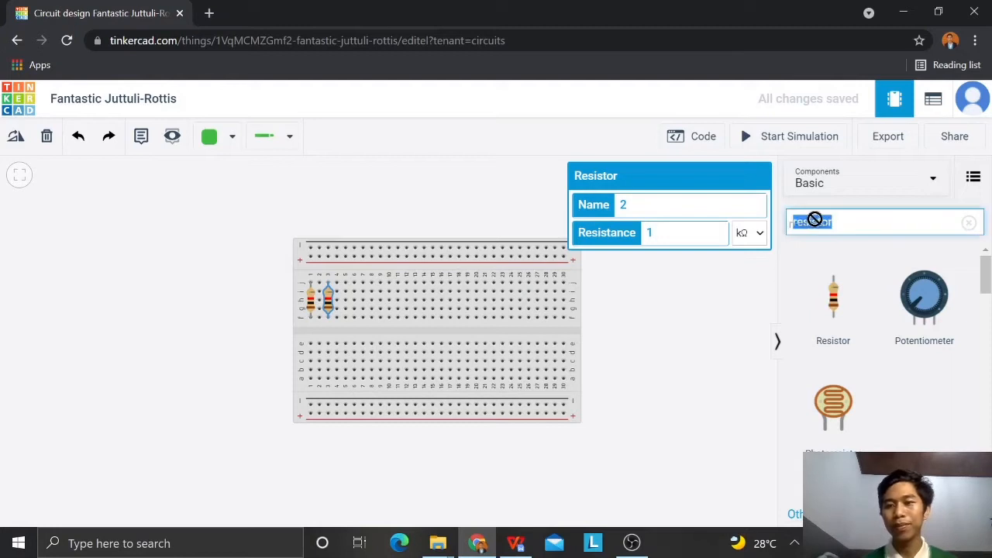
{"action": "type", "text": "amp"}
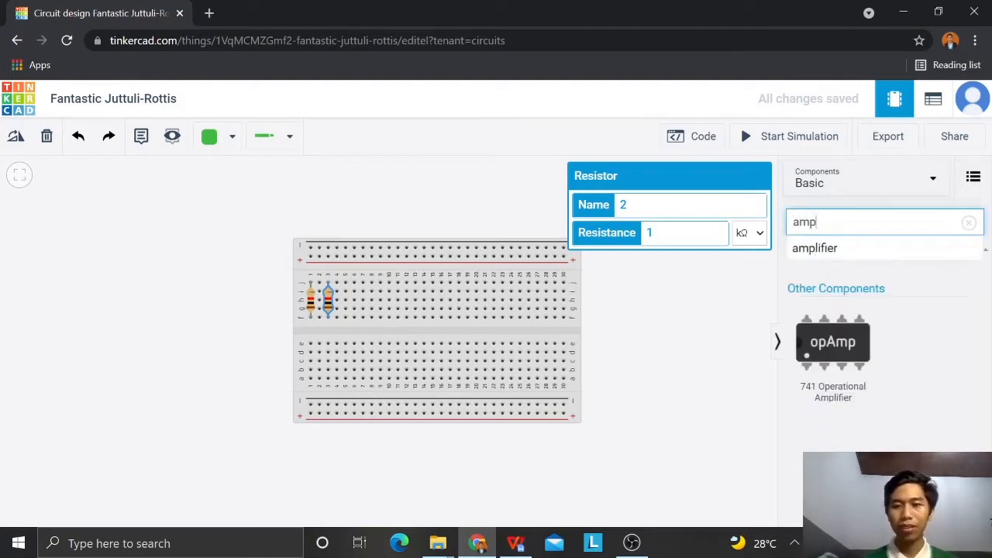
{"action": "left_click_drag", "start_coordinate": [845, 370], "coordinate": [419, 339]}
{"action": "left_click", "coordinate": [716, 363]}
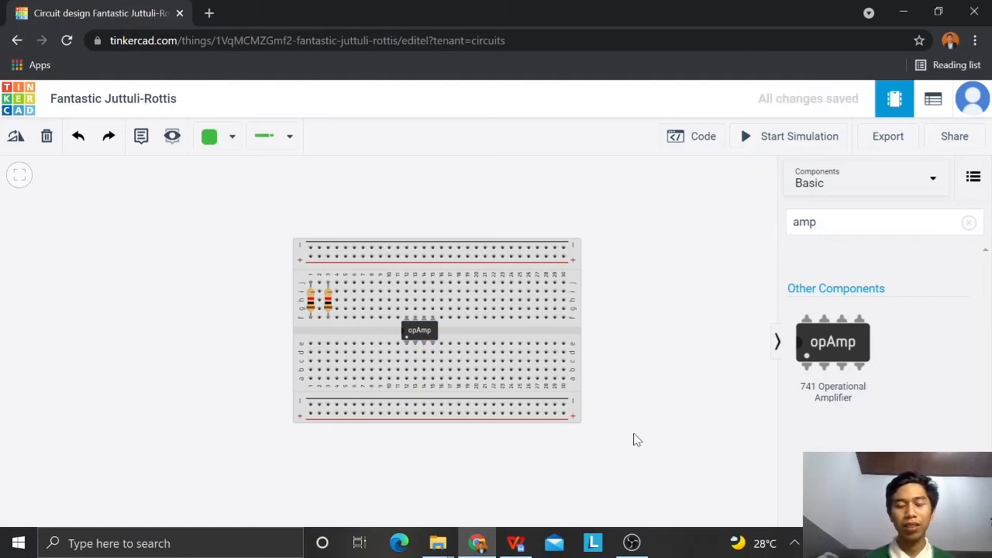
Step: Search the components for "generator" and place a Function Generator beside the breadboard's column 1 end
{"action": "left_click_drag", "start_coordinate": [824, 223], "coordinate": [759, 219]}
{"action": "left_click", "coordinate": [915, 218]}
{"action": "key", "text": "BackSpace"}
{"action": "key", "text": "BackSpace"}
{"action": "key", "text": "BackSpace"}
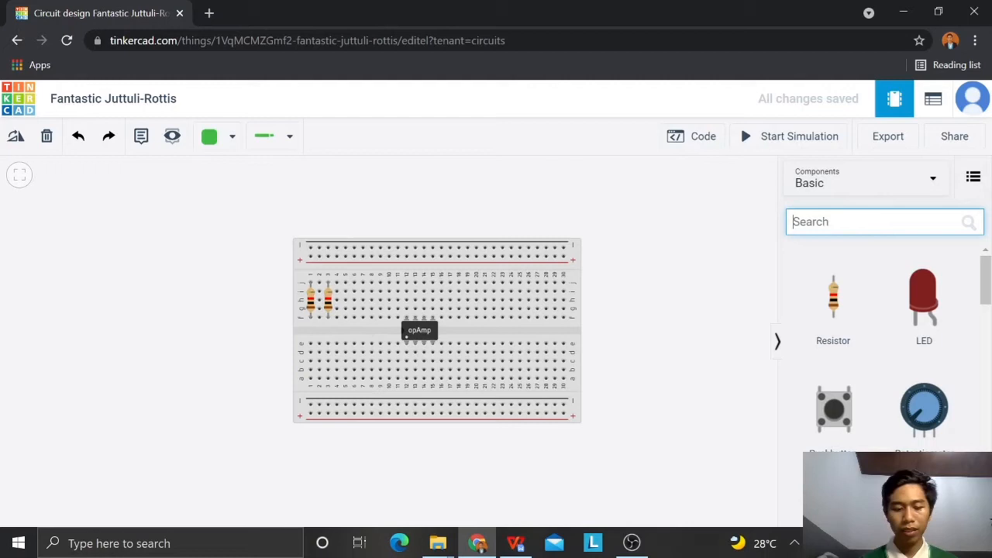
{"action": "type", "text": "gene"}
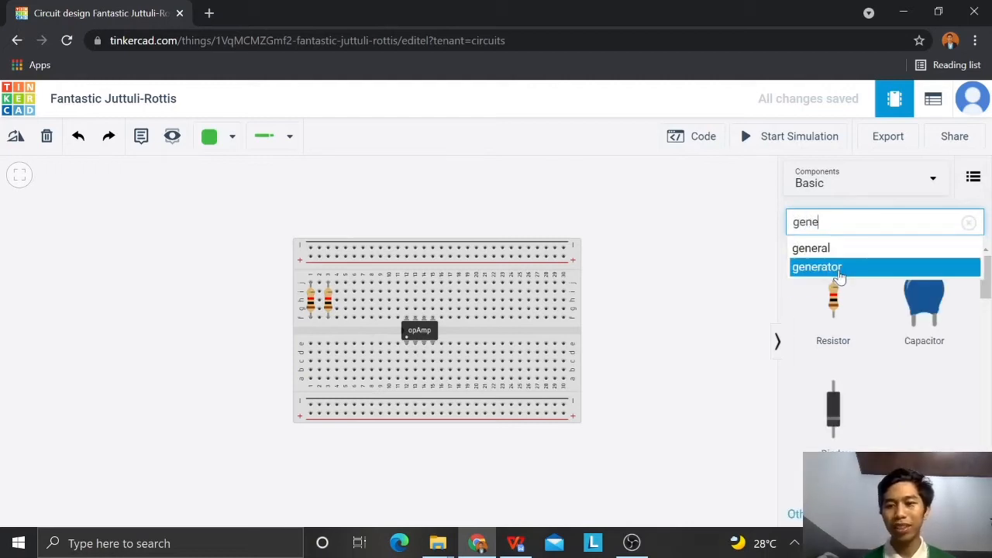
{"action": "left_click", "coordinate": [834, 268]}
{"action": "left_click_drag", "start_coordinate": [843, 355], "coordinate": [184, 397]}
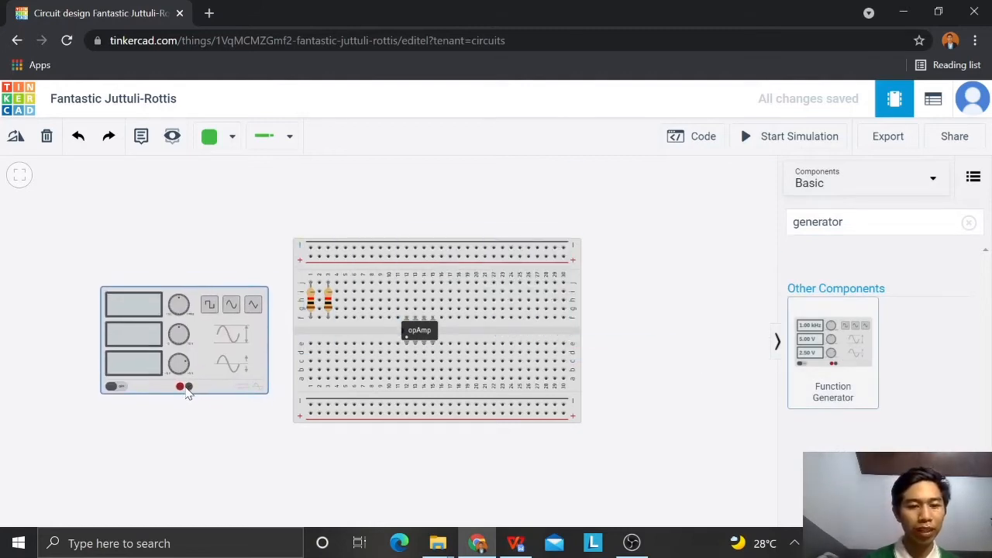
{"action": "left_click", "coordinate": [193, 431]}
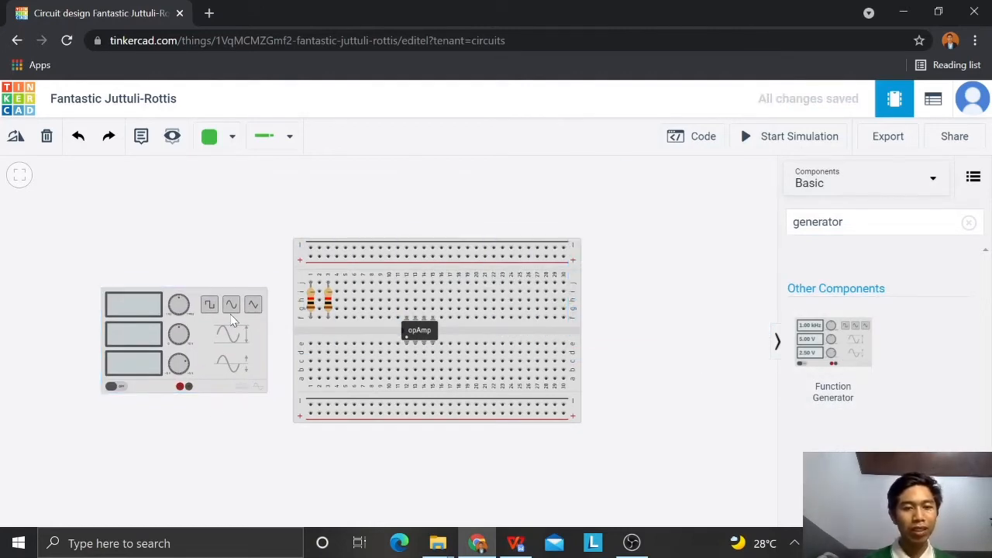
Step: Review the function generator's settings and the inverting amplifier schematic in WPS Office, then return to the Tinkercad circuit
{"action": "left_click", "coordinate": [222, 350]}
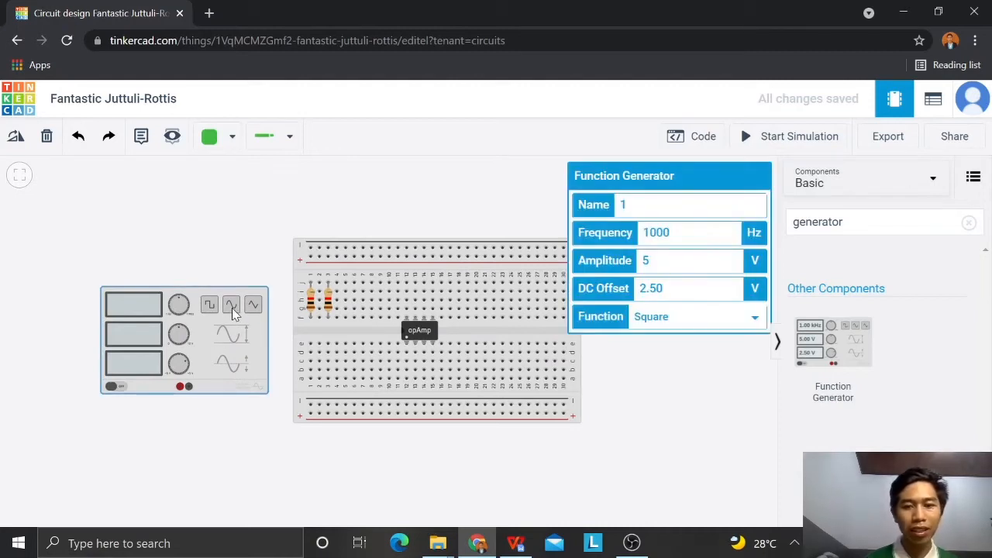
{"action": "left_click", "coordinate": [426, 456]}
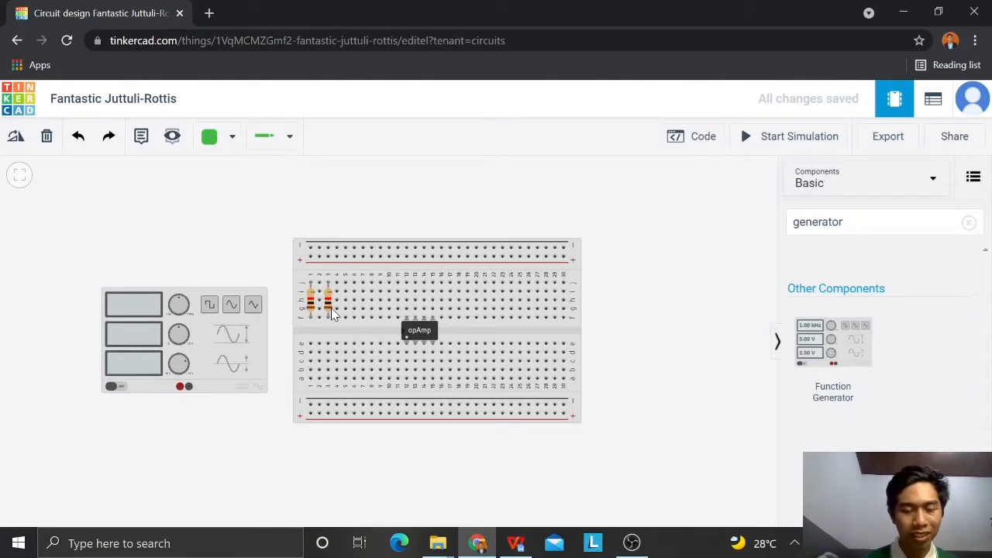
{"action": "left_click", "coordinate": [516, 543]}
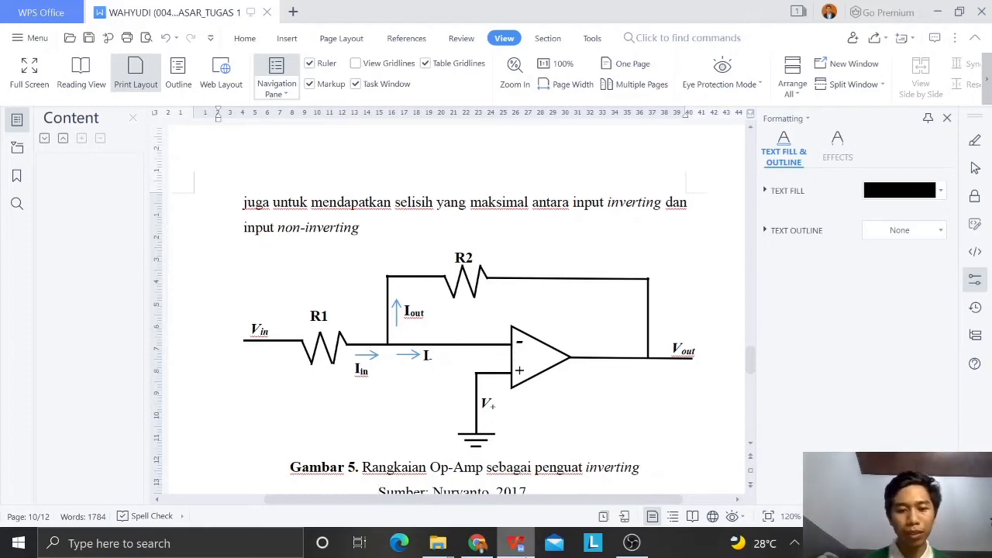
{"action": "mouse_move", "coordinate": [479, 547]}
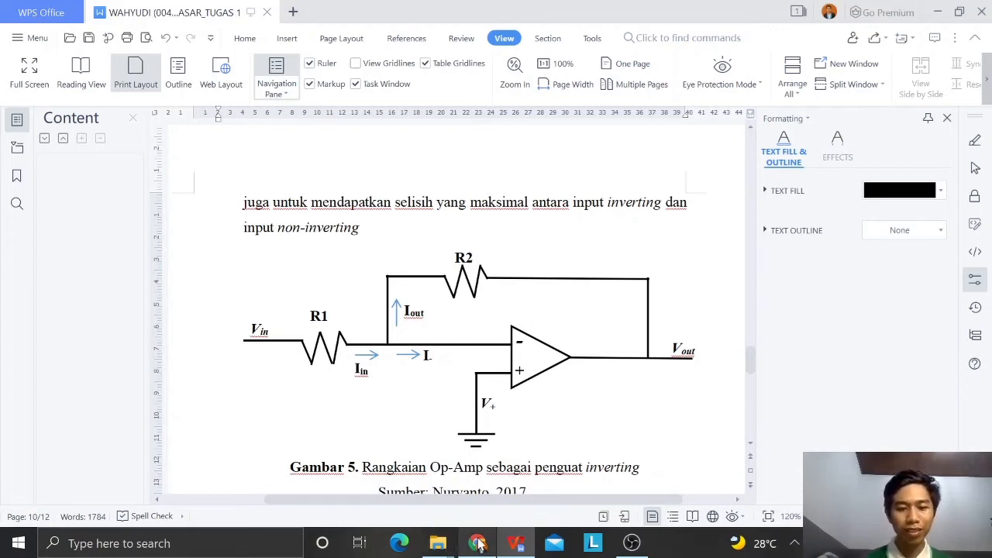
{"action": "left_click", "coordinate": [479, 545]}
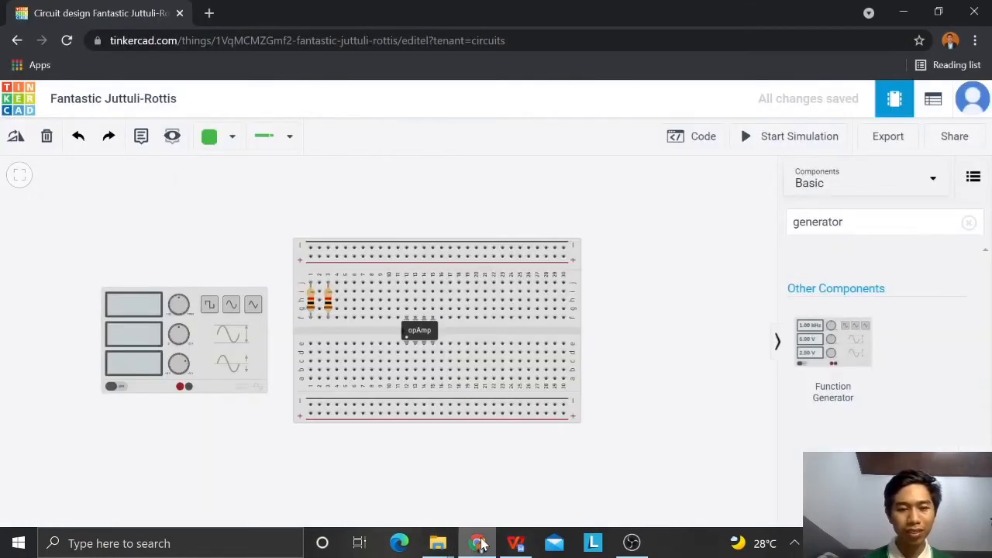
Step: Shift the function generator slightly upward and wire its red terminal to breadboard hole a10 with one bend below column 10
{"action": "left_click_drag", "start_coordinate": [200, 363], "coordinate": [199, 356]}
{"action": "left_click", "coordinate": [180, 381]}
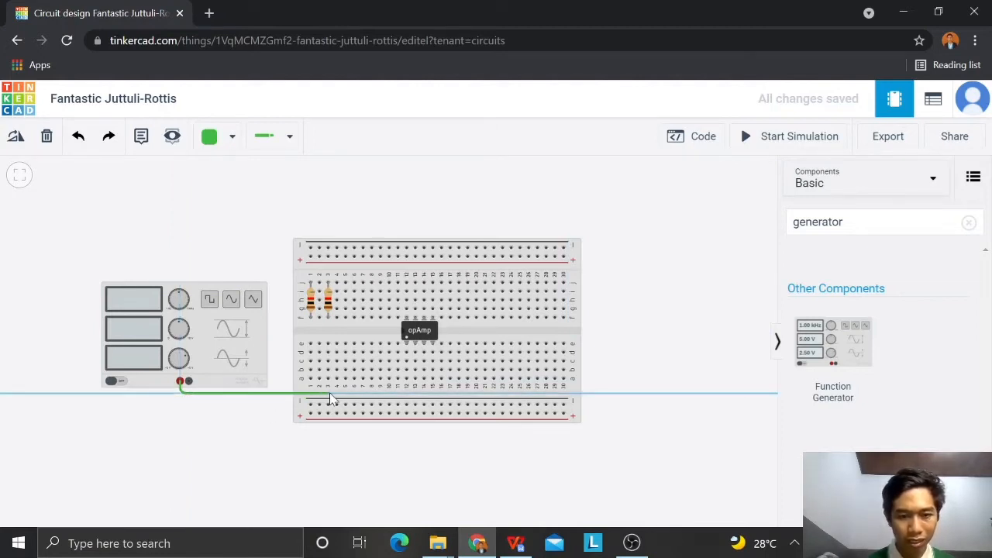
{"action": "left_click", "coordinate": [388, 393]}
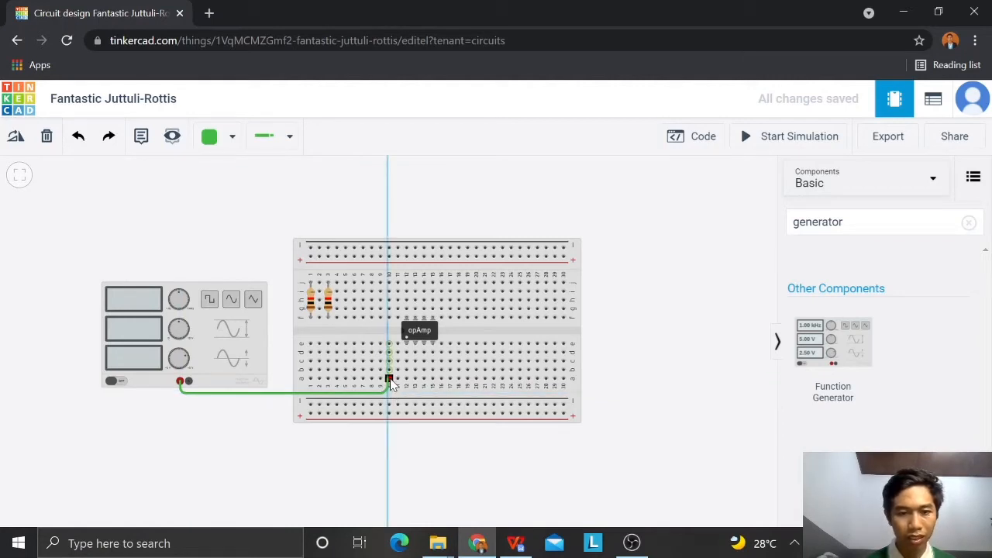
{"action": "left_click", "coordinate": [388, 380]}
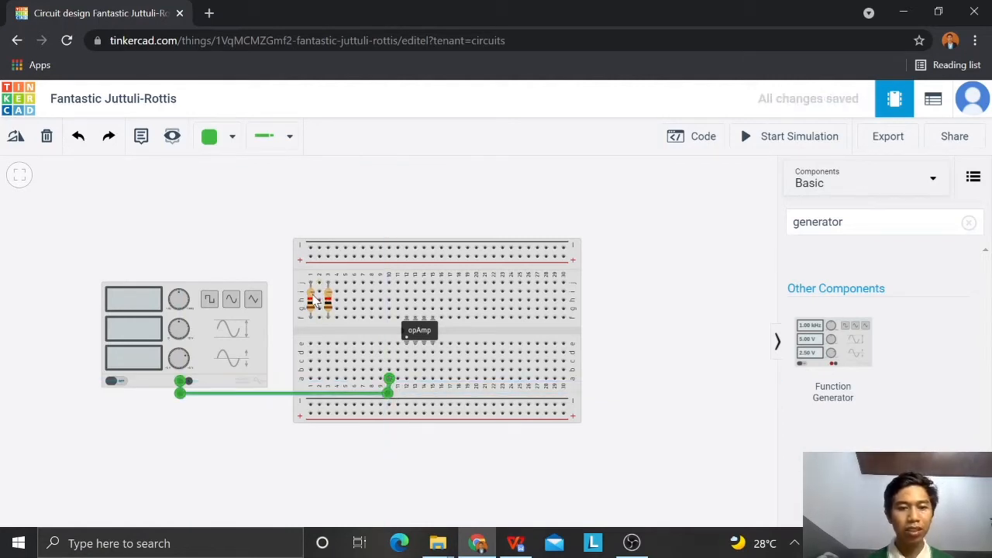
Step: Move the column 1 resistor below the breadboard's centre gap and rotate it to lie horizontally along row d
{"action": "left_click", "coordinate": [311, 300]}
{"action": "left_click_drag", "start_coordinate": [311, 300], "coordinate": [380, 352]}
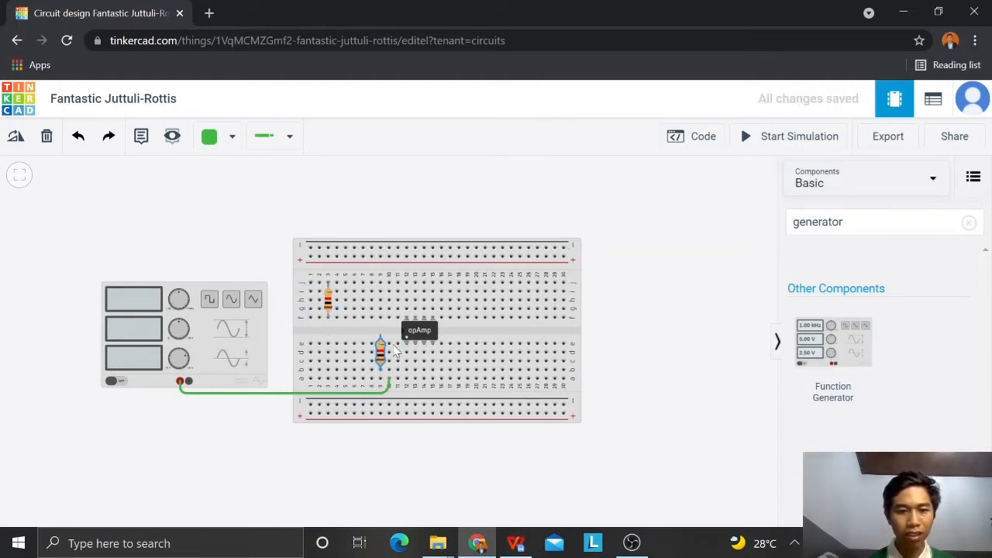
{"action": "left_click", "coordinate": [15, 139]}
{"action": "left_click", "coordinate": [16, 142]}
{"action": "left_click", "coordinate": [15, 143]}
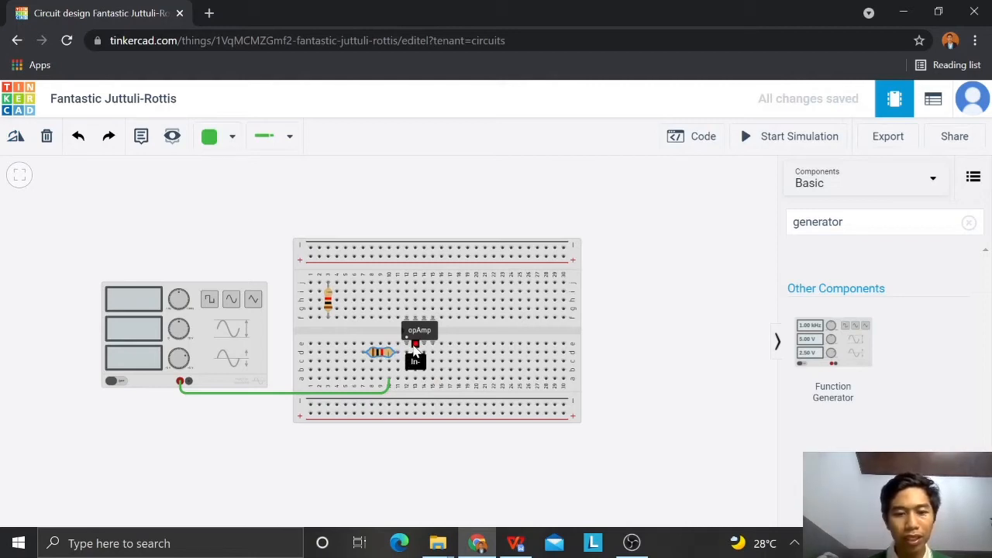
Step: Reposition the horizontal resistor in row b so that it spans columns 9 to 13
{"action": "left_click", "coordinate": [390, 352]}
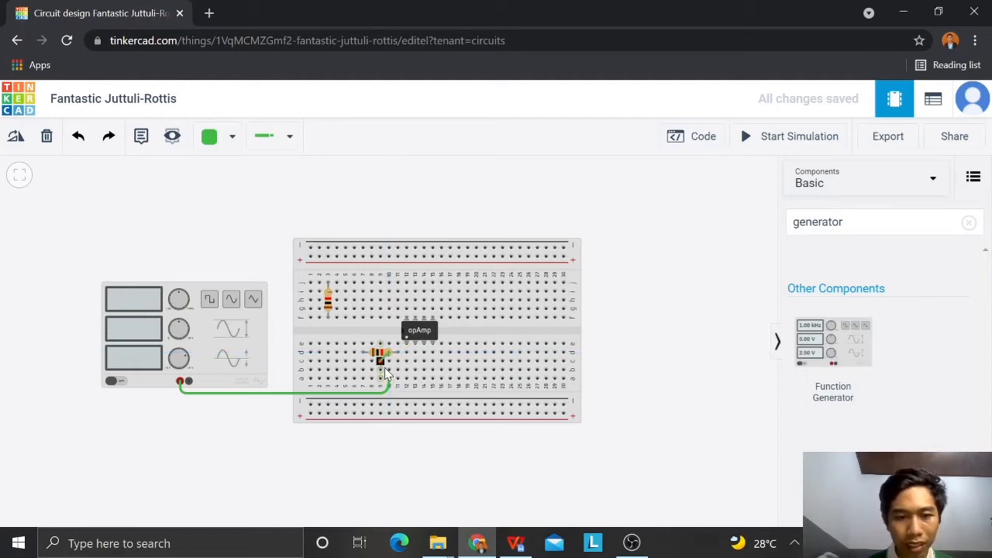
{"action": "left_click", "coordinate": [390, 362]}
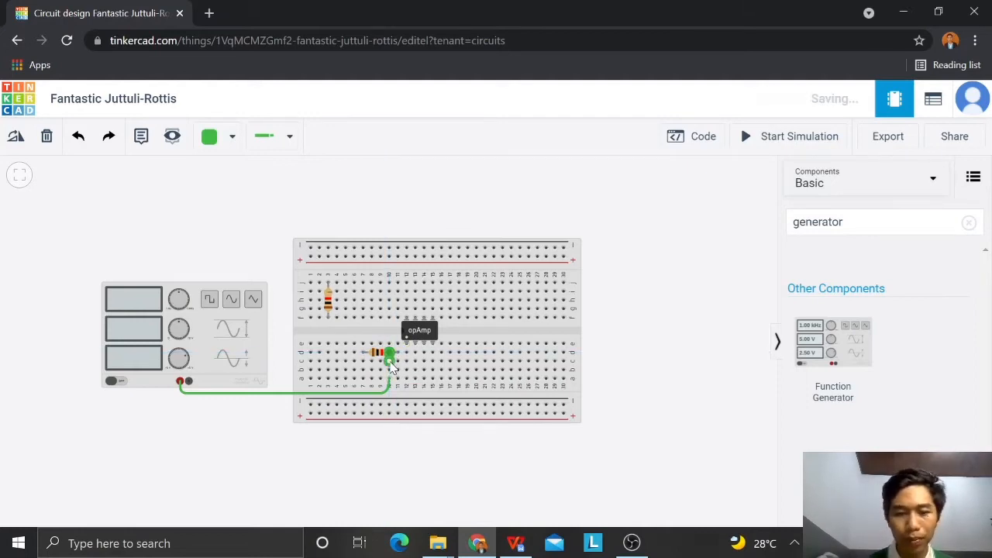
{"action": "left_click", "coordinate": [380, 353]}
{"action": "left_click_drag", "start_coordinate": [383, 358], "coordinate": [406, 377]}
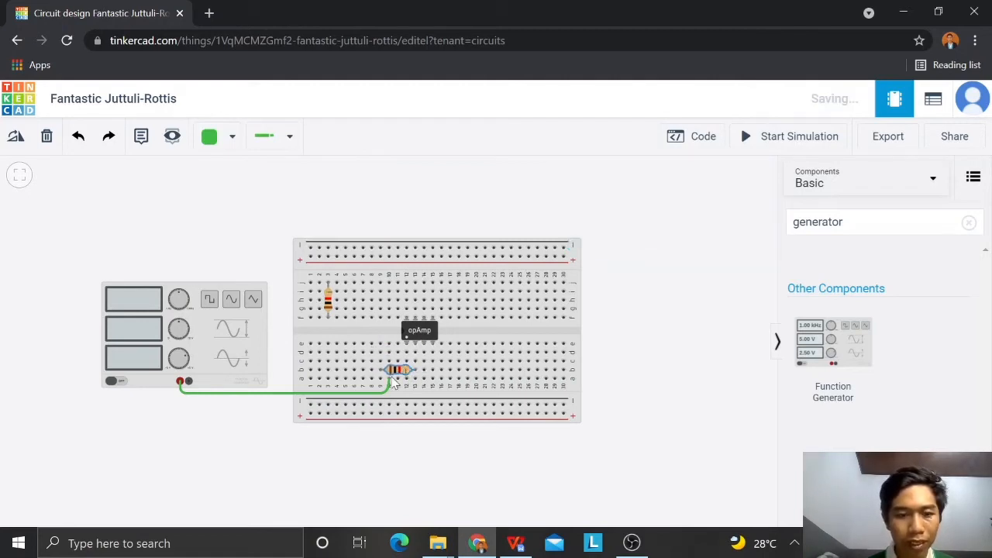
Step: Recolour the function generator's wire red and shift its breadboard end to hole a9, in line with the first resistor's lead
{"action": "left_click", "coordinate": [375, 400]}
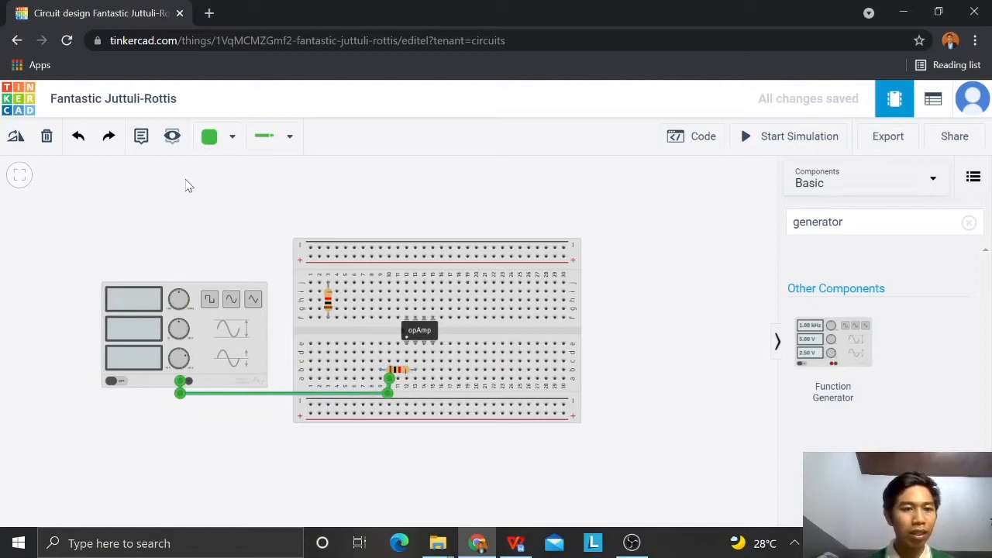
{"action": "left_click", "coordinate": [215, 137]}
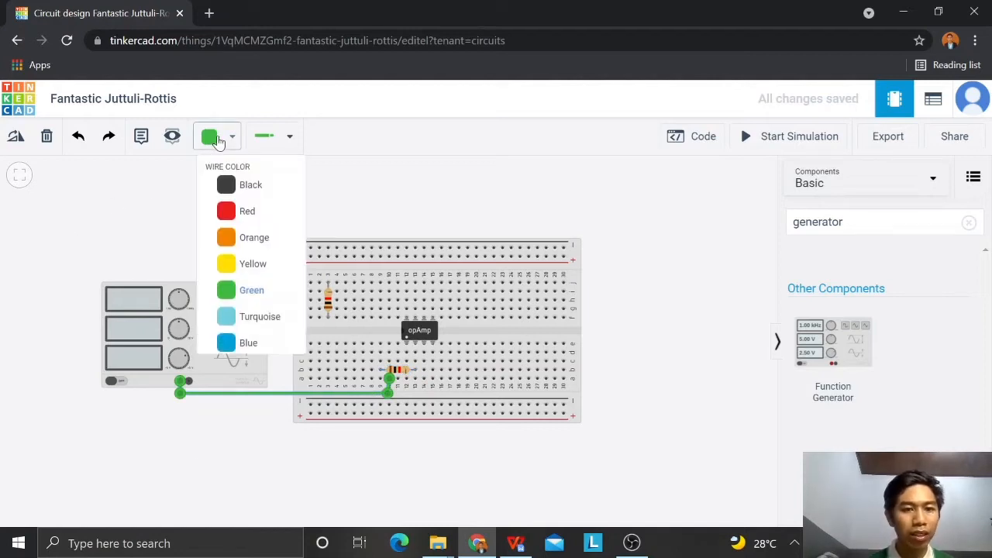
{"action": "left_click", "coordinate": [240, 215]}
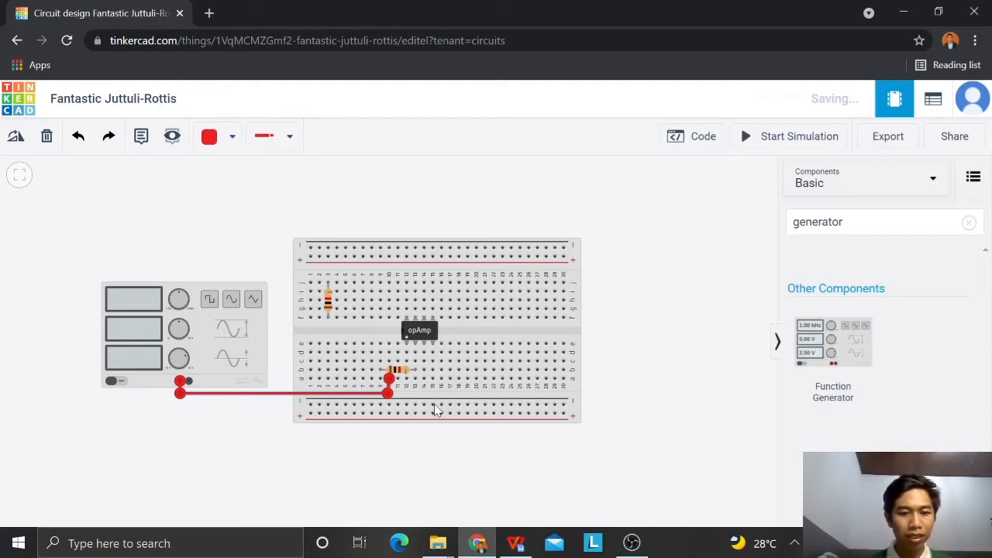
{"action": "mouse_move", "coordinate": [389, 397]}
{"action": "left_mouse_down"}
{"action": "mouse_move", "coordinate": [380, 380]}
{"action": "mouse_move", "coordinate": [381, 393]}
{"action": "left_mouse_up"}
{"action": "left_click", "coordinate": [401, 377]}
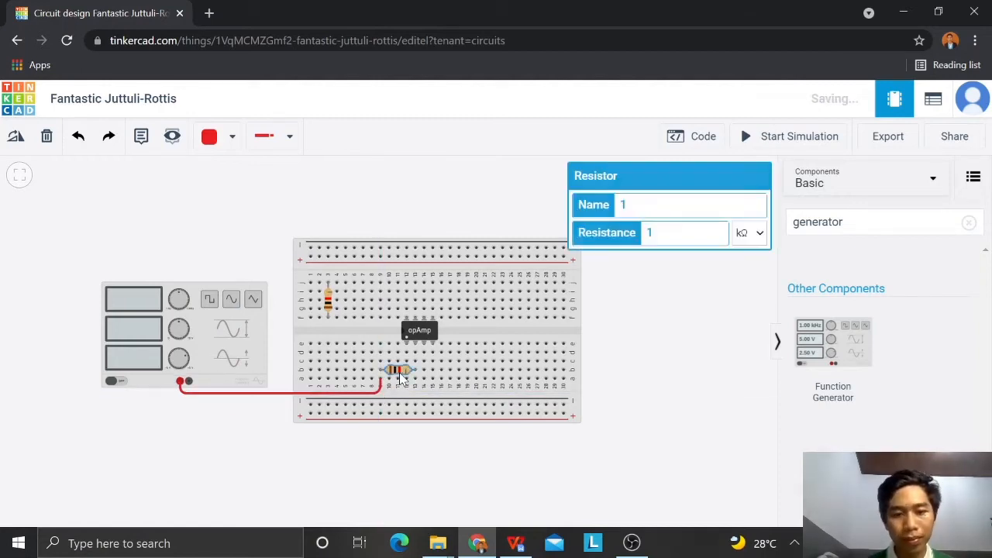
{"action": "left_click", "coordinate": [228, 230]}
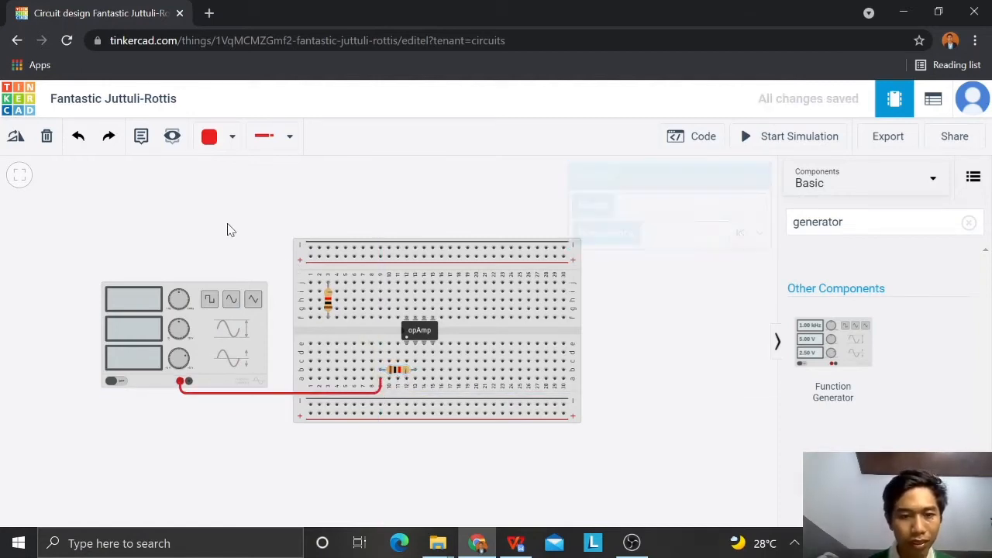
Step: Check the schematic in WPS Office, return to Tinkercad, rotate the second resistor horizontally and place it in row g across columns 10 to 14
{"action": "left_click", "coordinate": [517, 543]}
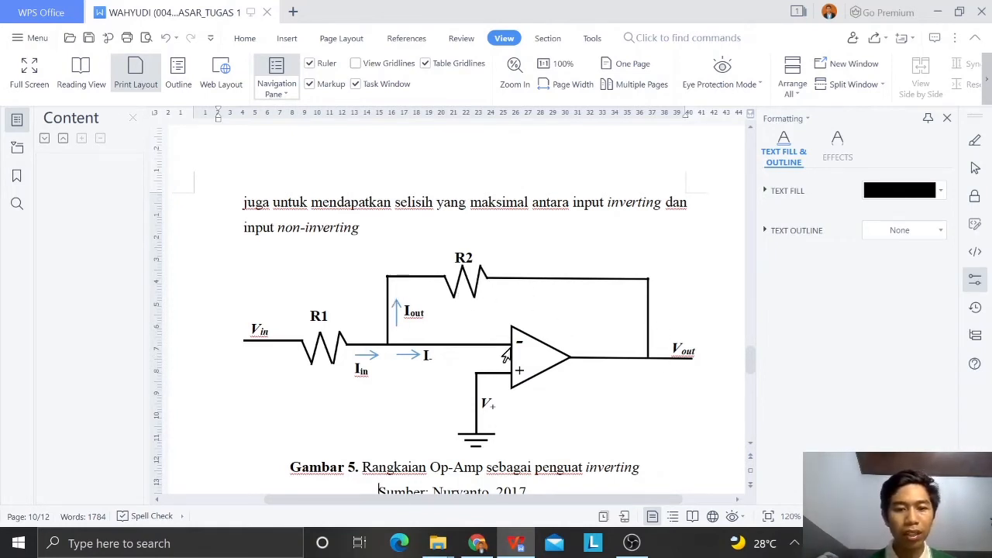
{"action": "left_click", "coordinate": [478, 545]}
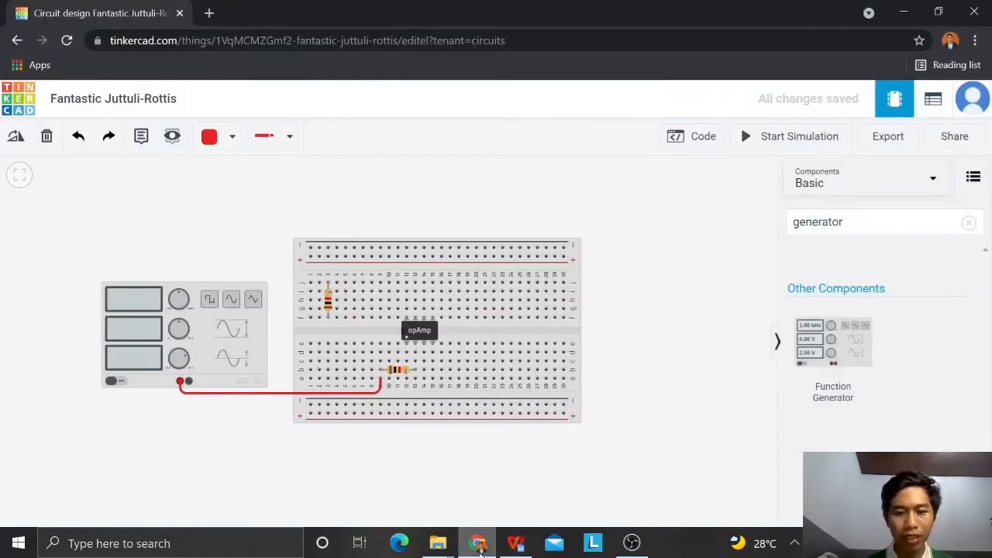
{"action": "left_click", "coordinate": [335, 305]}
{"action": "left_click", "coordinate": [328, 302]}
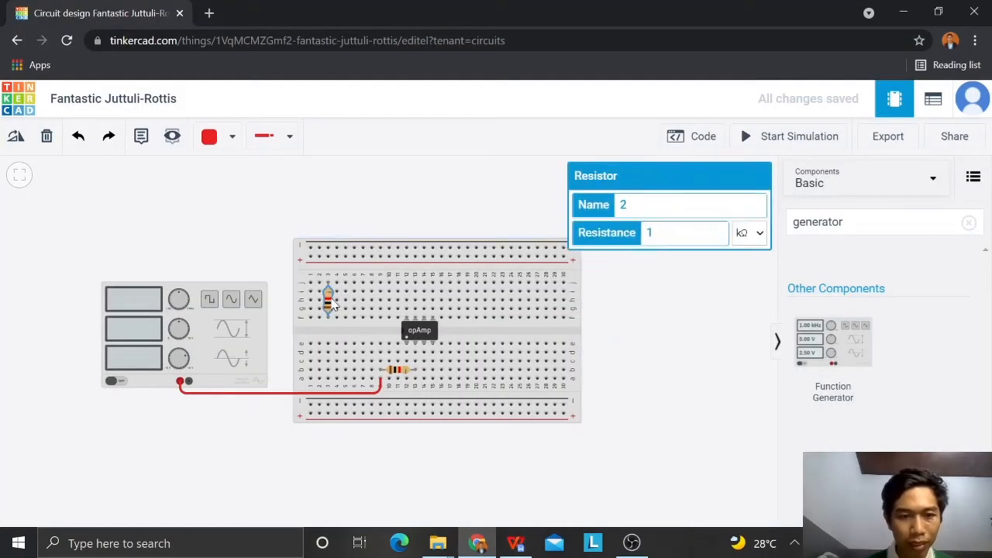
{"action": "left_click", "coordinate": [15, 137]}
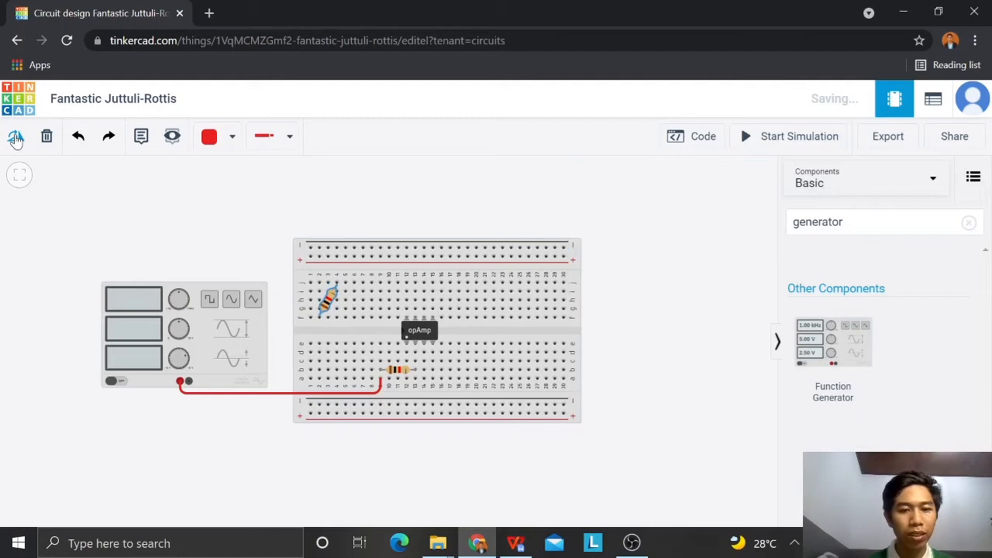
{"action": "left_click", "coordinate": [16, 137]}
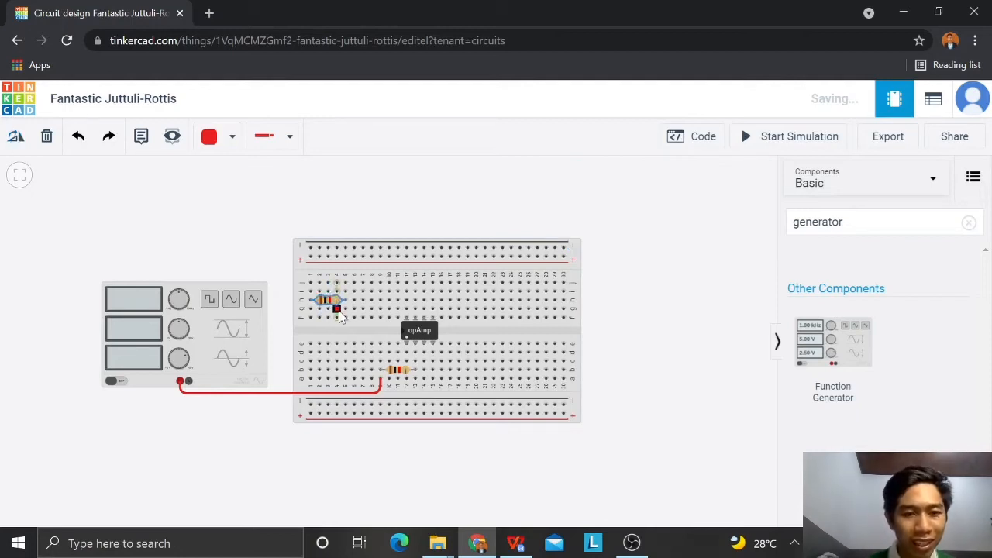
{"action": "left_click_drag", "start_coordinate": [341, 301], "coordinate": [410, 309]}
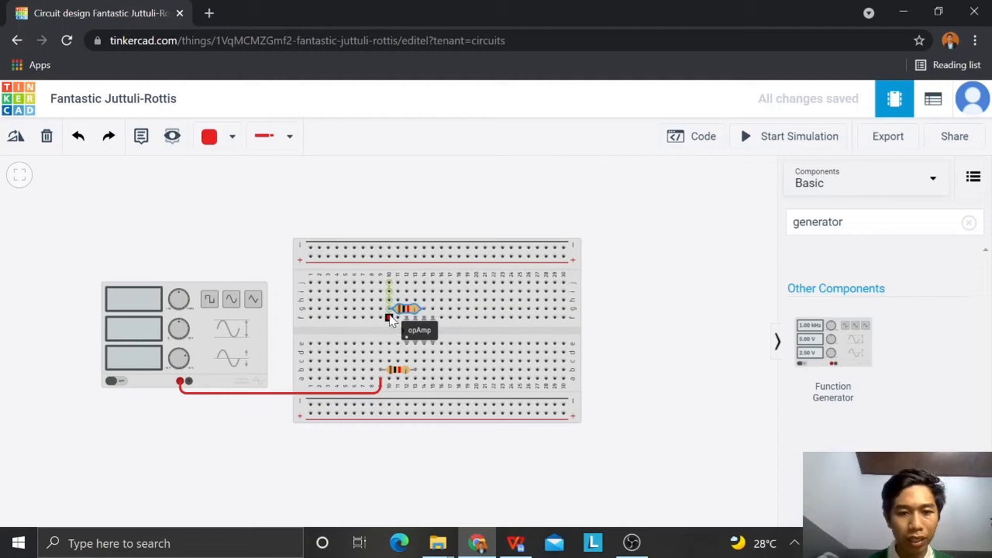
Step: Wire hole f10 to hole d13 in red, with one bend in the centre gap beside the op-amp
{"action": "left_click", "coordinate": [389, 318]}
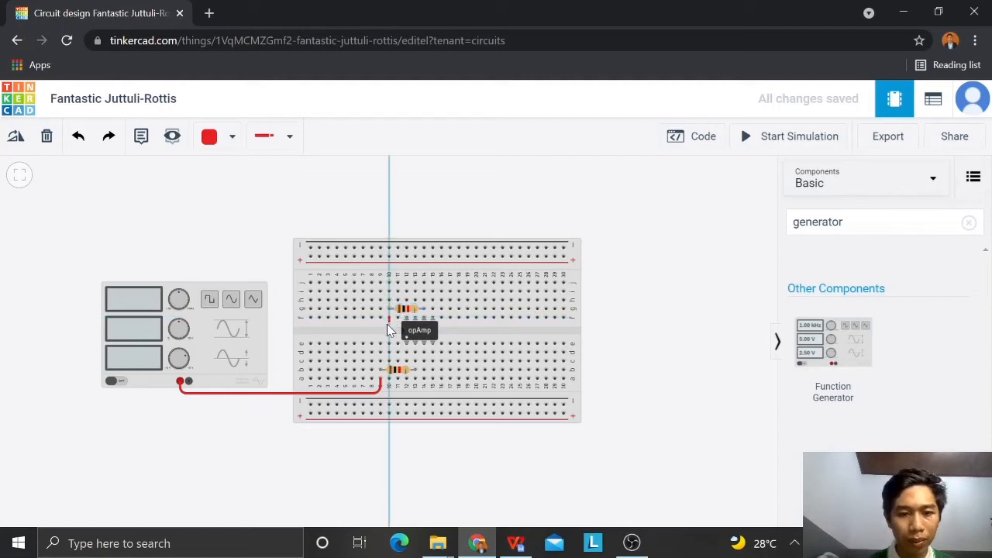
{"action": "left_click", "coordinate": [415, 353]}
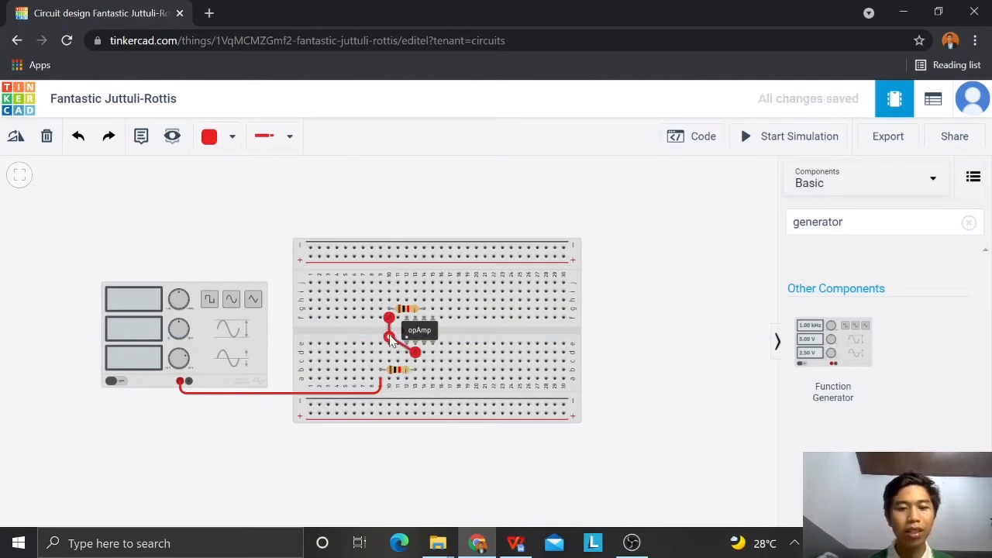
{"action": "left_click", "coordinate": [366, 327]}
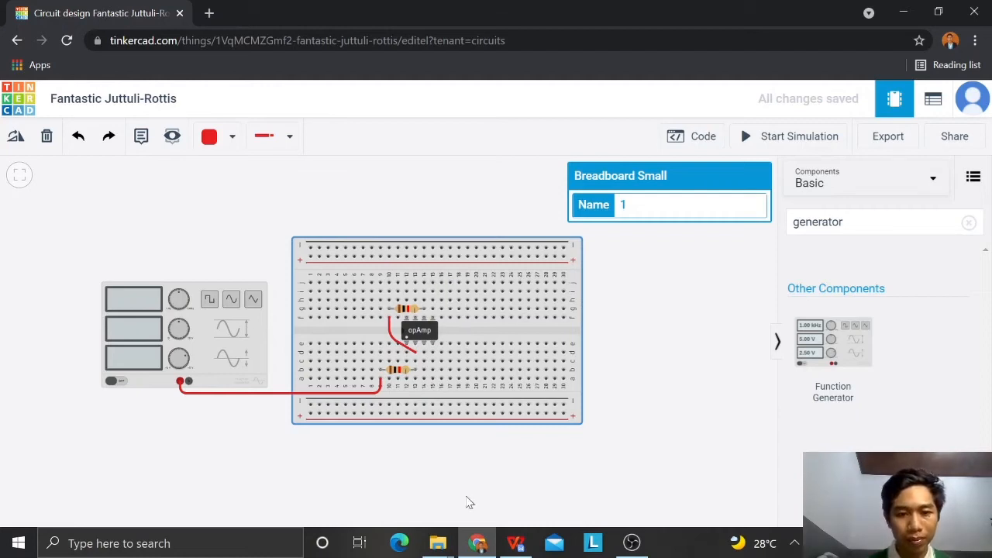
Step: Check the schematic's ground connection in WPS Office, return to Tinkercad and wire hole a14 to the nearest negative rail in black
{"action": "left_click", "coordinate": [515, 542]}
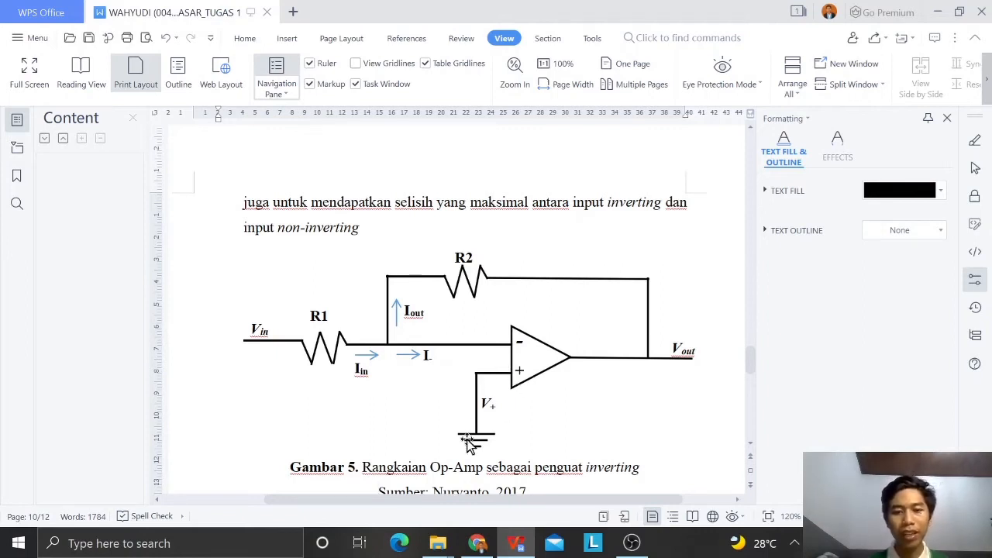
{"action": "left_click", "coordinate": [476, 543]}
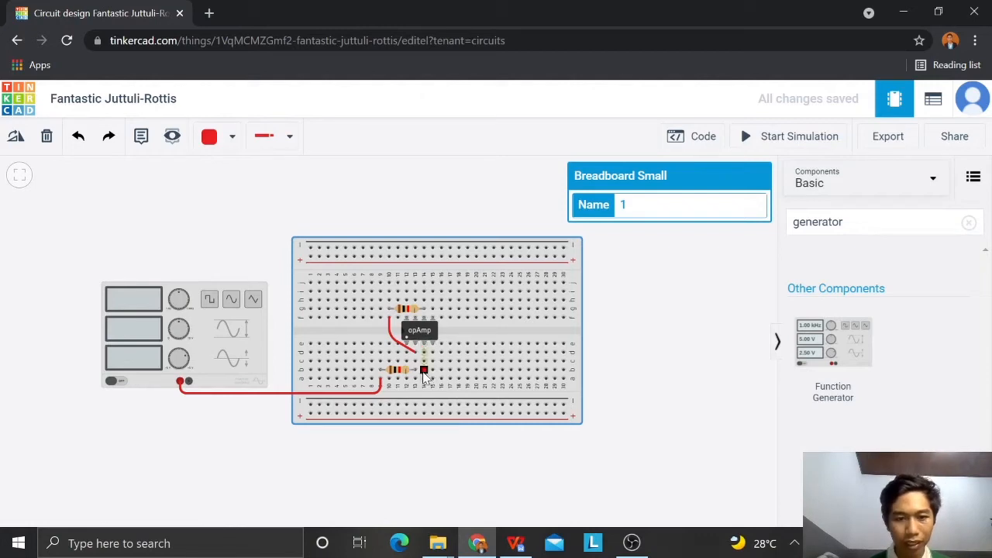
{"action": "left_click", "coordinate": [424, 380]}
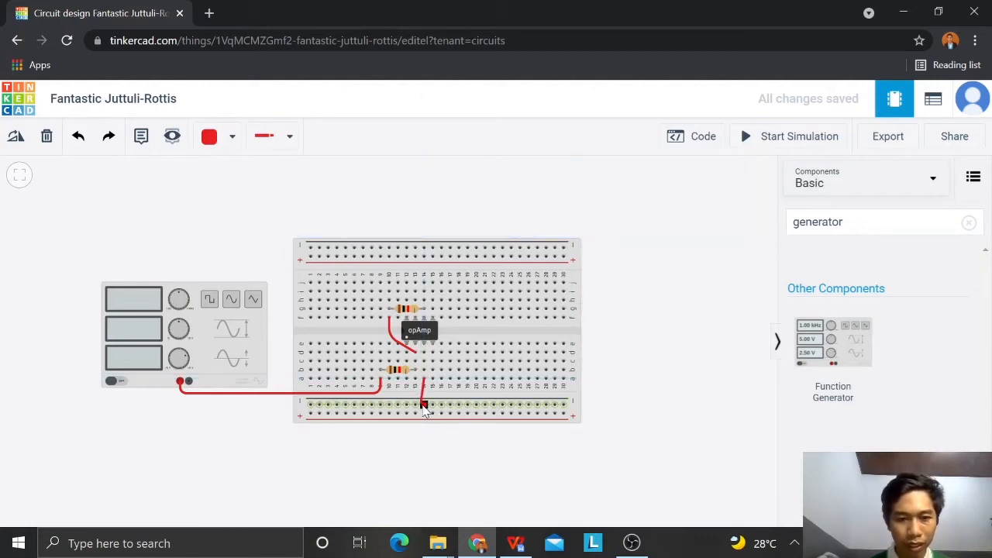
{"action": "left_click", "coordinate": [424, 406]}
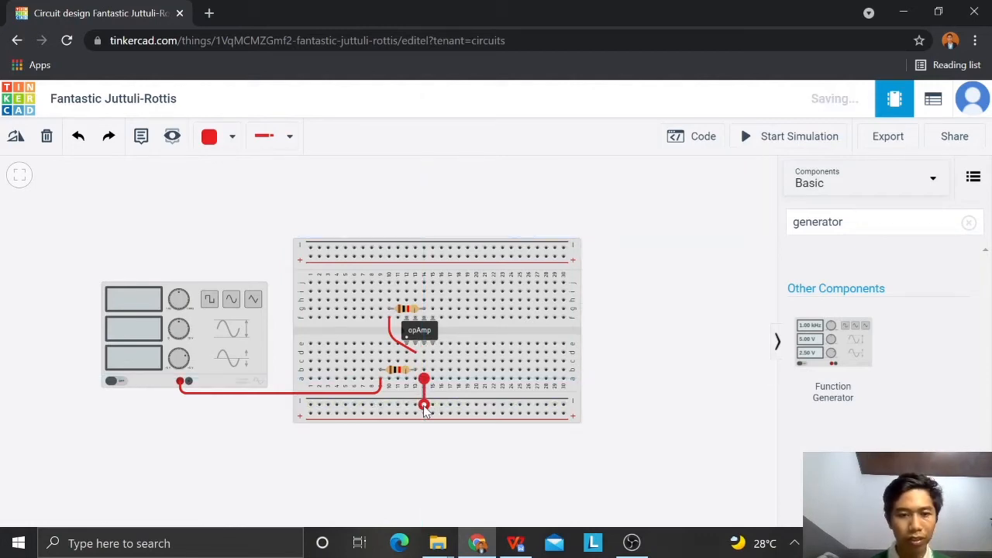
{"action": "left_click", "coordinate": [223, 140]}
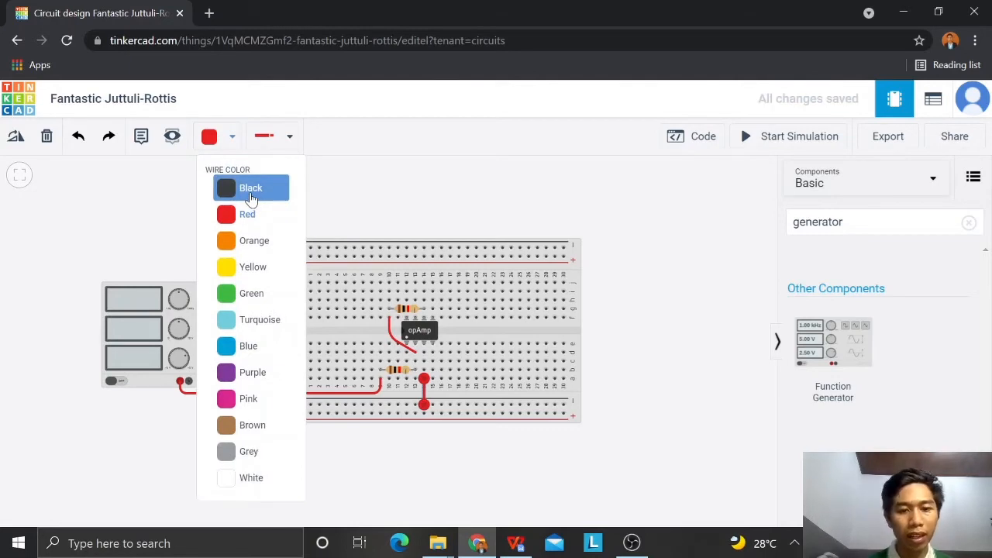
{"action": "left_click", "coordinate": [250, 199]}
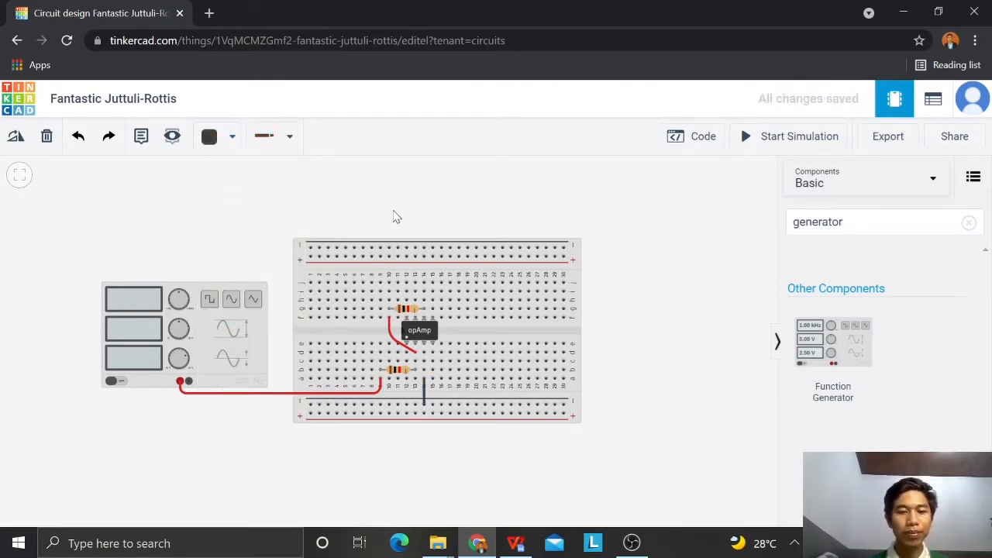
Step: Review the schematic in WPS Office, return to Tinkercad, search the components for "osc" and place two Oscilloscopes side by side above the breadboard
{"action": "left_click", "coordinate": [517, 545]}
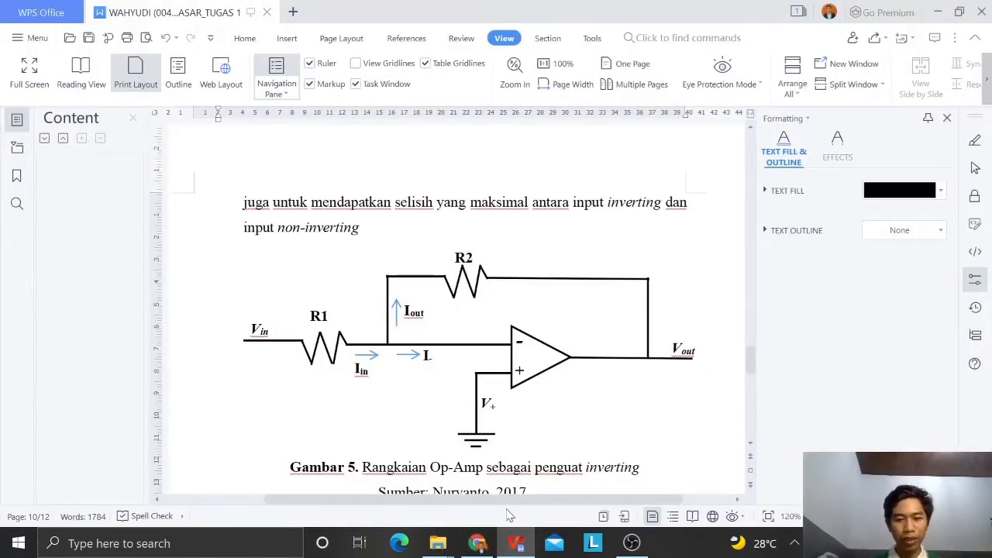
{"action": "left_click", "coordinate": [478, 545]}
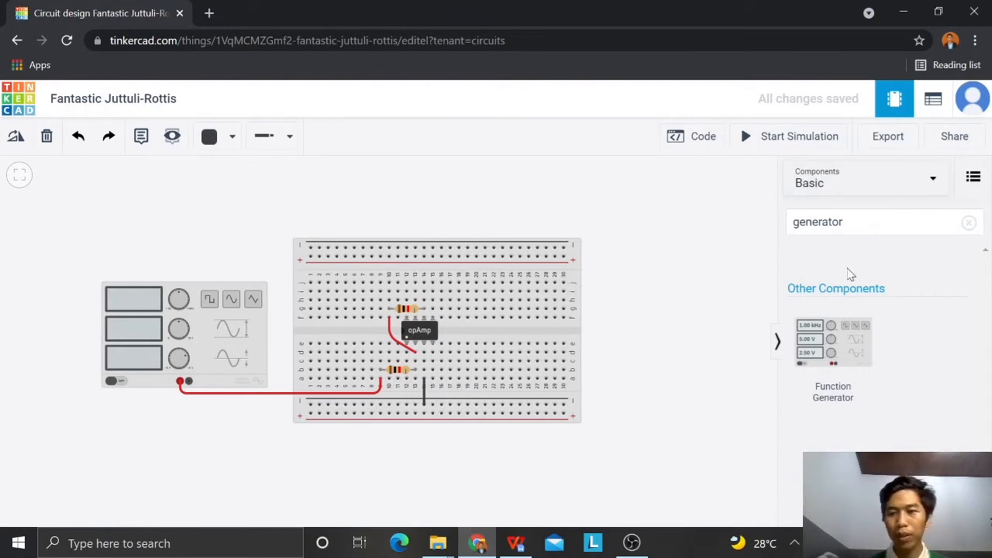
{"action": "left_click_drag", "start_coordinate": [844, 222], "coordinate": [800, 223]}
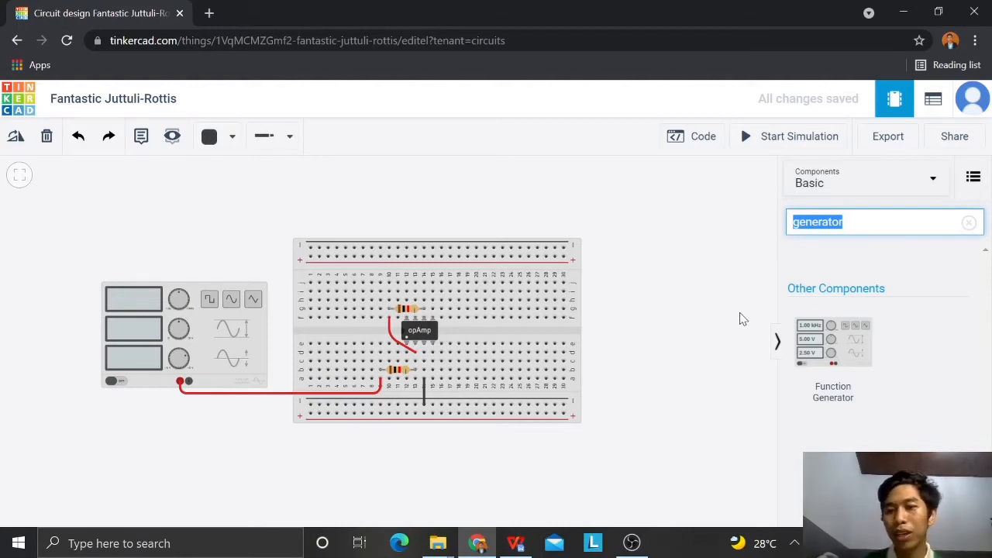
{"action": "key", "text": "BackSpace"}
{"action": "type", "text": "oc"}
{"action": "key", "text": "BackSpace"}
{"action": "type", "text": "sc"}
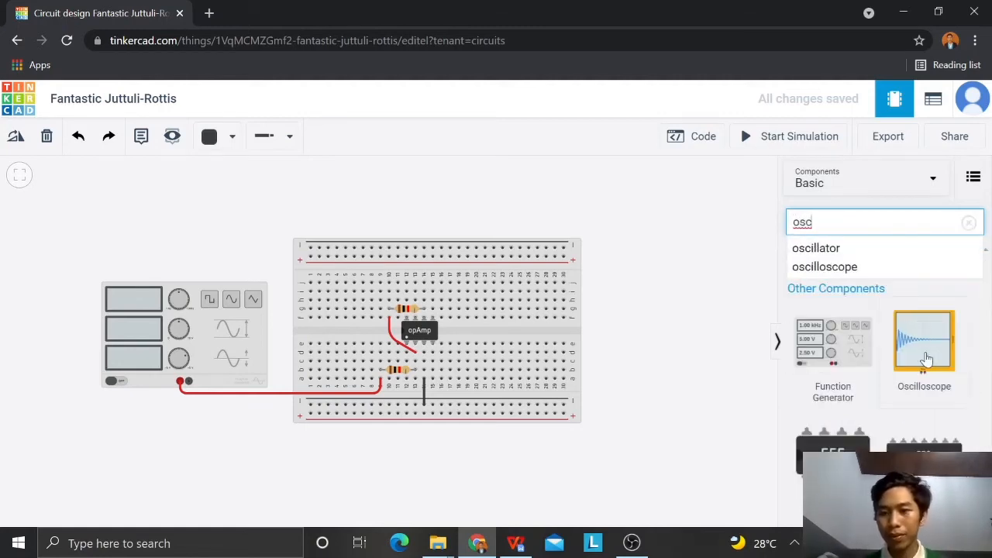
{"action": "left_click_drag", "start_coordinate": [923, 353], "coordinate": [374, 223]}
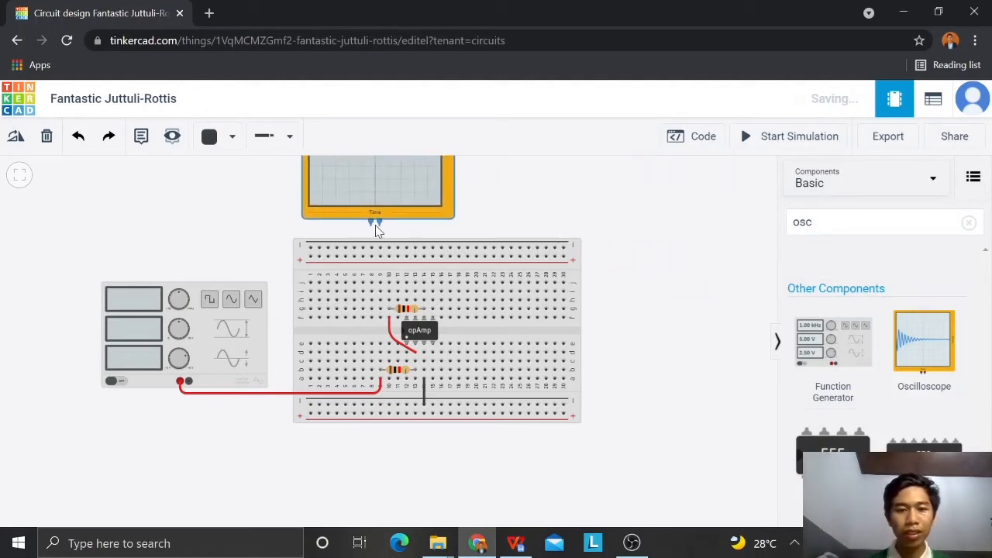
{"action": "left_click_drag", "start_coordinate": [935, 368], "coordinate": [540, 224]}
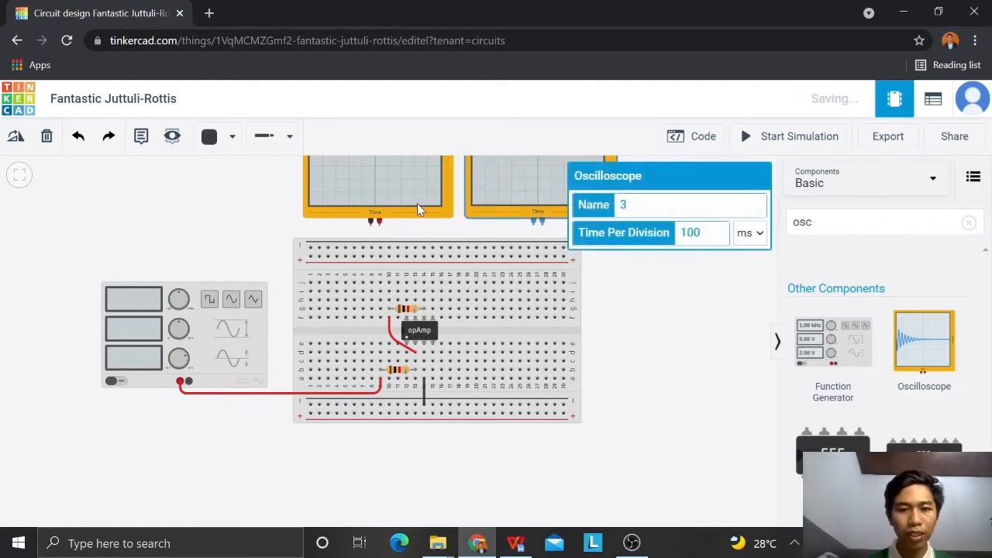
{"action": "left_click_drag", "start_coordinate": [468, 211], "coordinate": [459, 205]}
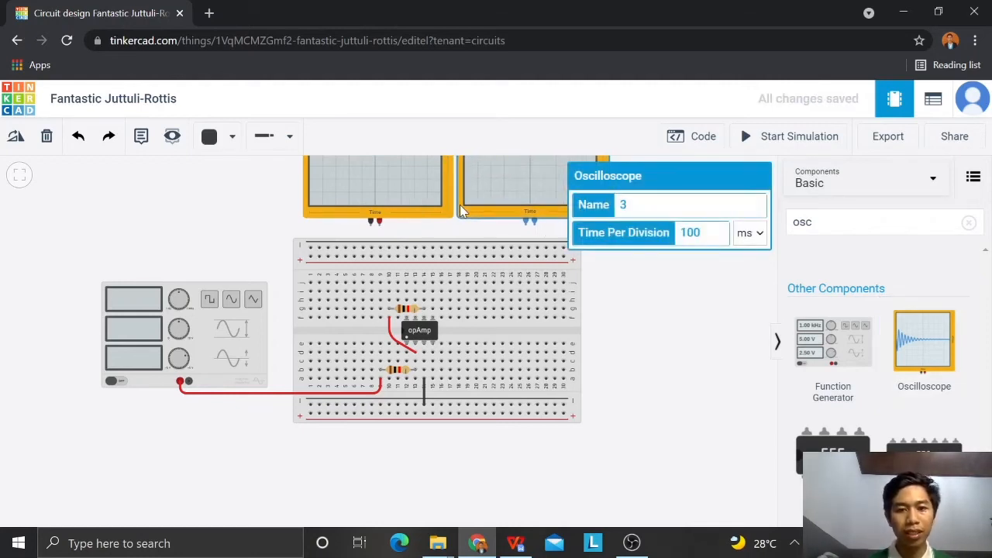
{"action": "left_click", "coordinate": [646, 333]}
Step: Search the components for "mult" and place a Multimeter above the function generator, beside the oscilloscopes
{"action": "left_click", "coordinate": [811, 222]}
{"action": "key", "text": "BackSpace"}
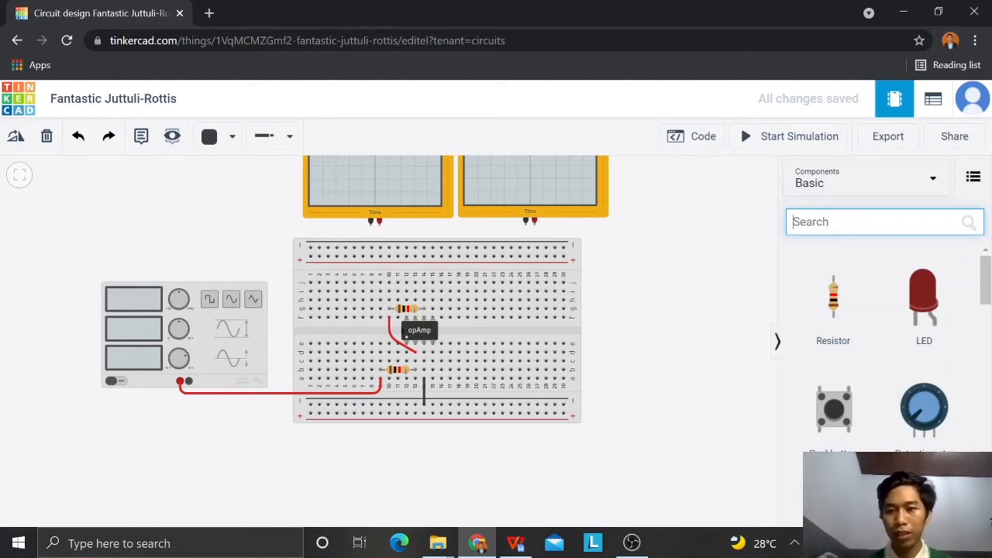
{"action": "type", "text": "mult"}
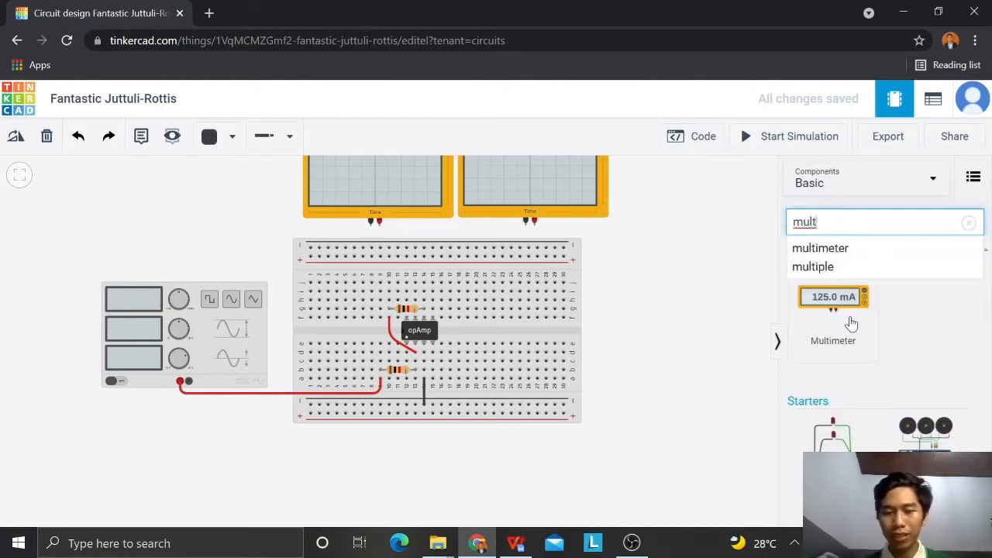
{"action": "left_click_drag", "start_coordinate": [848, 319], "coordinate": [237, 226]}
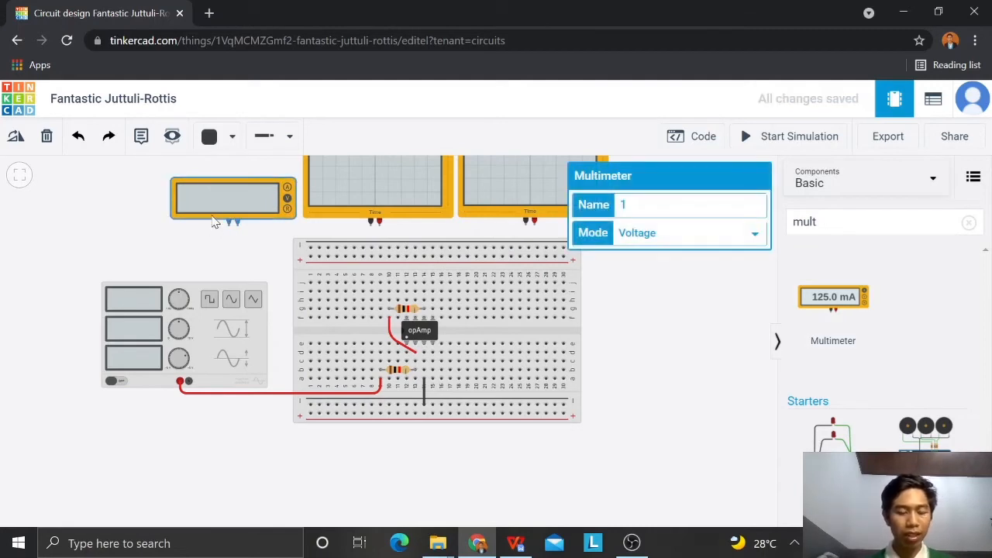
Step: Duplicate the multimeter and place the copy beside the second oscilloscope, on the opposite side from the original and level with it
{"action": "key", "text": "ctrl+d"}
{"action": "left_click_drag", "start_coordinate": [200, 193], "coordinate": [658, 316]}
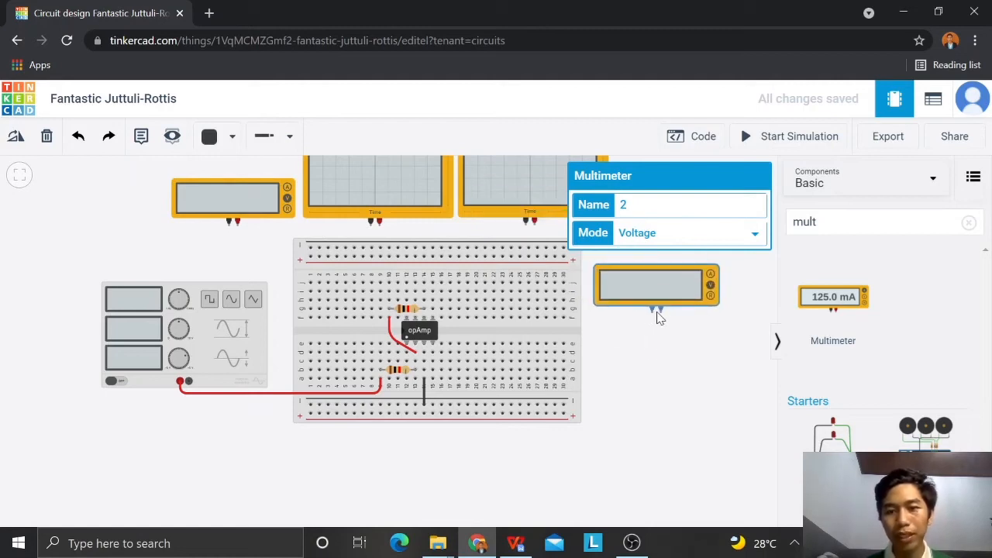
{"action": "left_click", "coordinate": [641, 351]}
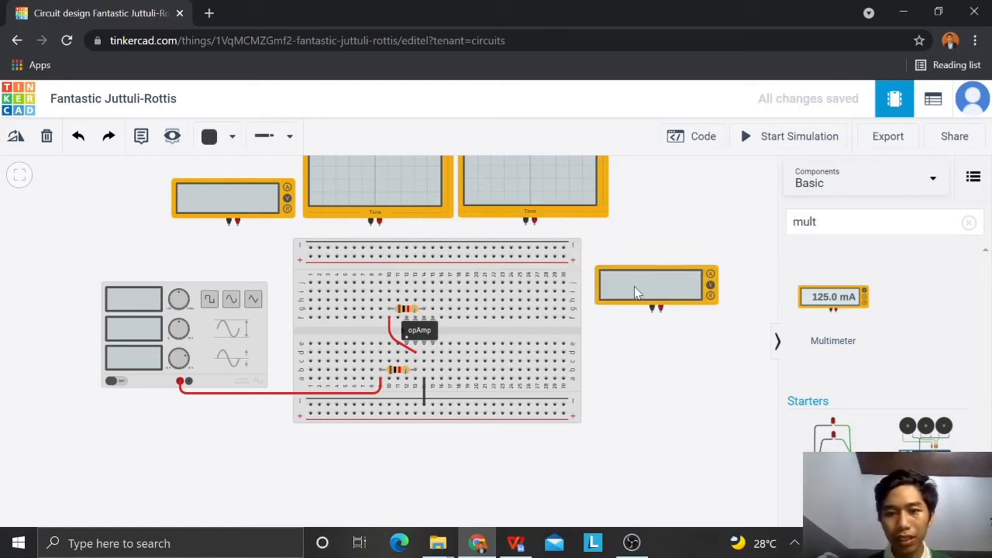
{"action": "left_click_drag", "start_coordinate": [614, 356], "coordinate": [596, 389]}
{"action": "left_click_drag", "start_coordinate": [631, 329], "coordinate": [654, 231]}
{"action": "left_click_drag", "start_coordinate": [638, 345], "coordinate": [638, 381]}
{"action": "left_click", "coordinate": [644, 280]}
{"action": "left_click_drag", "start_coordinate": [645, 280], "coordinate": [644, 264]}
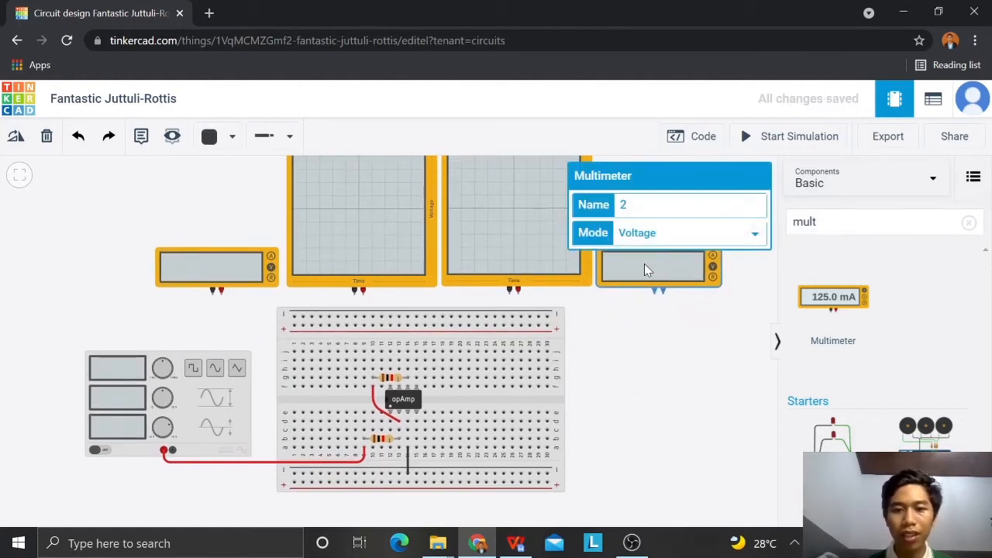
{"action": "left_click", "coordinate": [625, 338]}
{"action": "left_click_drag", "start_coordinate": [616, 361], "coordinate": [625, 341]}
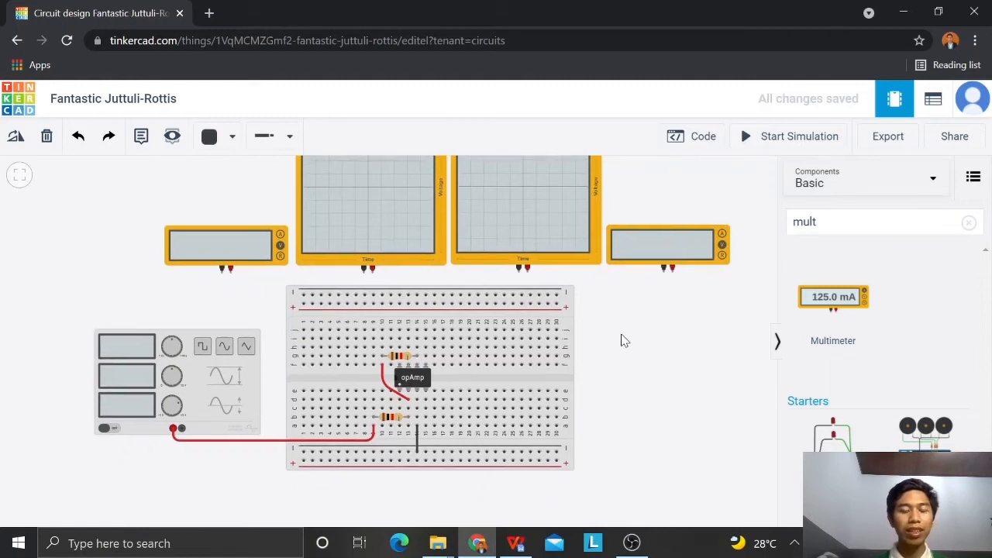
{"action": "left_click_drag", "start_coordinate": [642, 389], "coordinate": [654, 370]}
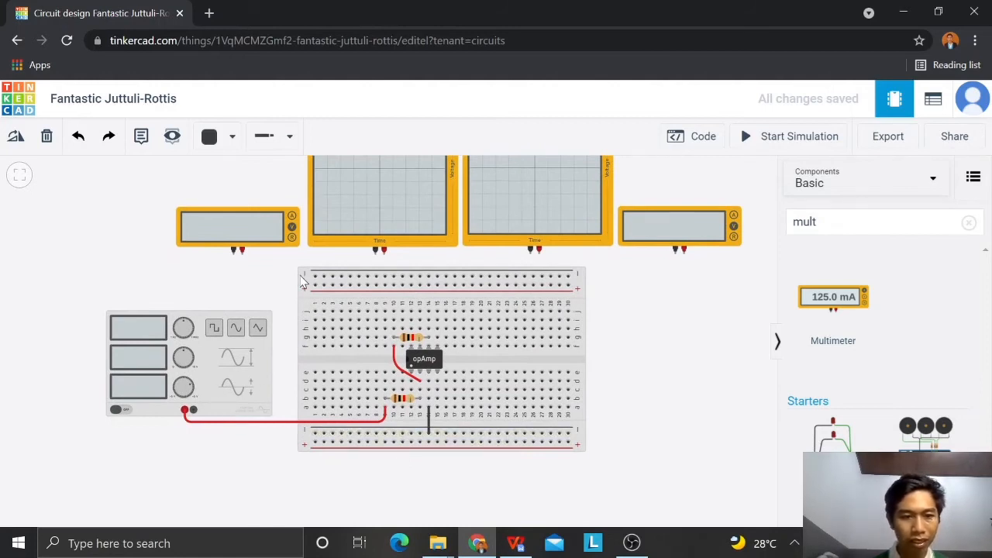
Step: Wire the positive terminal of the multimeter above the function generator to hole c9, routed around the breadboard's edge, in red
{"action": "left_click", "coordinate": [243, 256]}
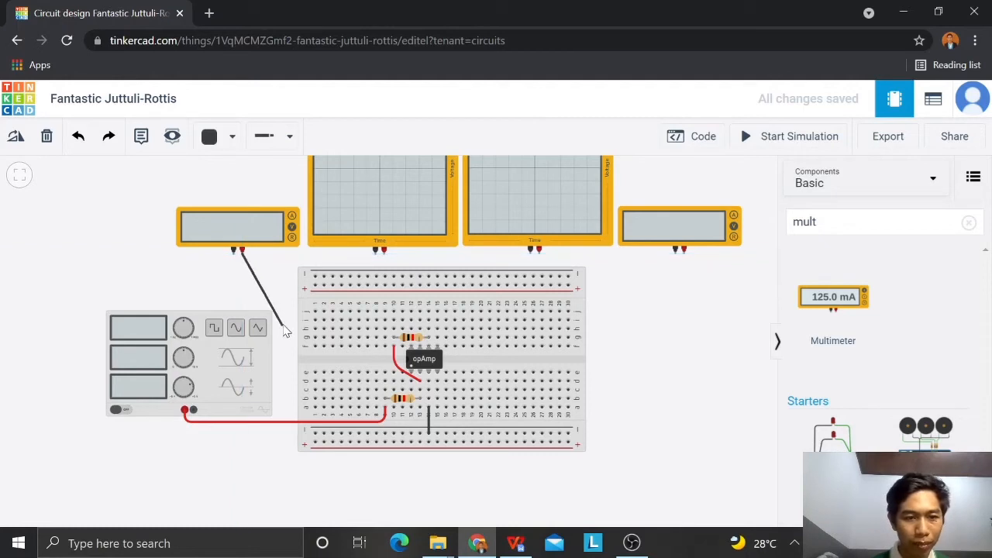
{"action": "left_click", "coordinate": [244, 266]}
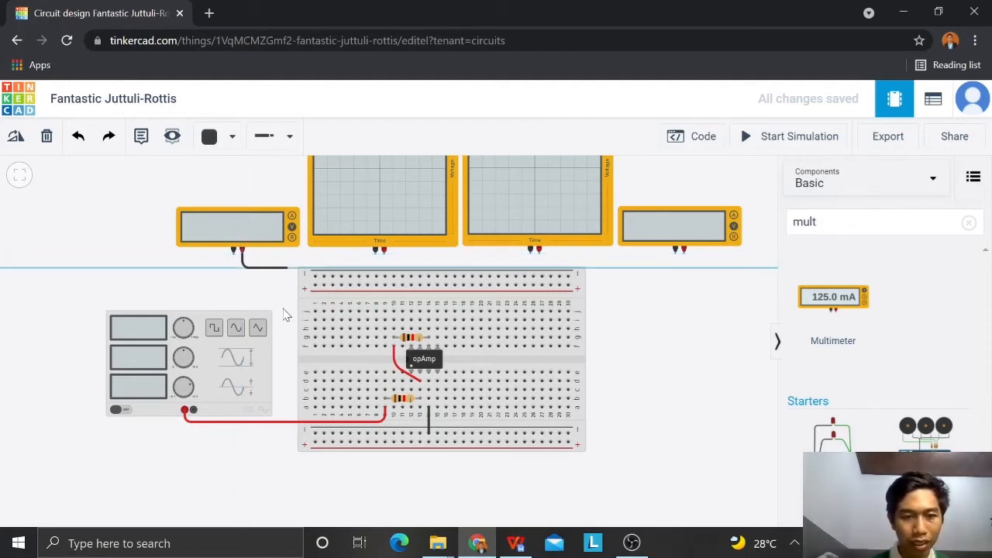
{"action": "left_click", "coordinate": [287, 393]}
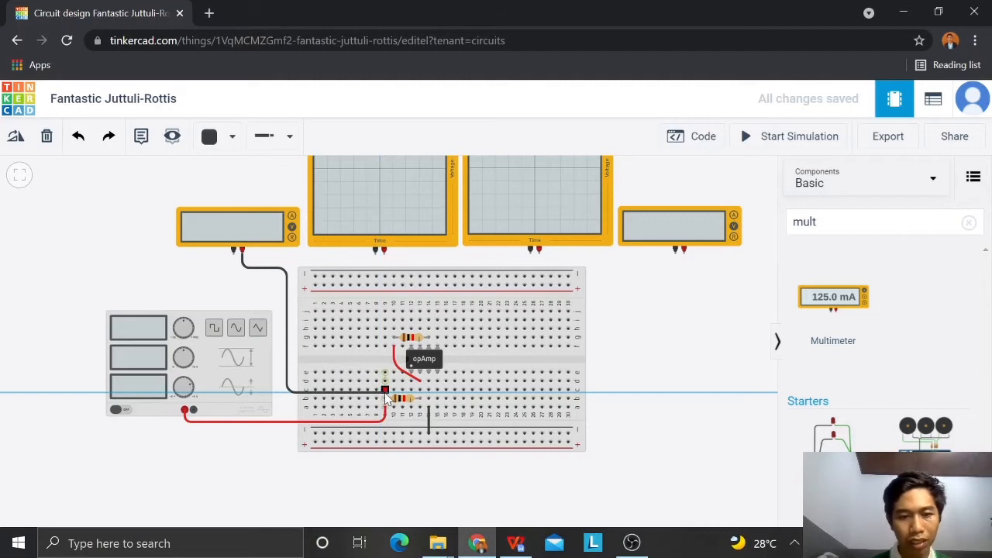
{"action": "left_click", "coordinate": [385, 392]}
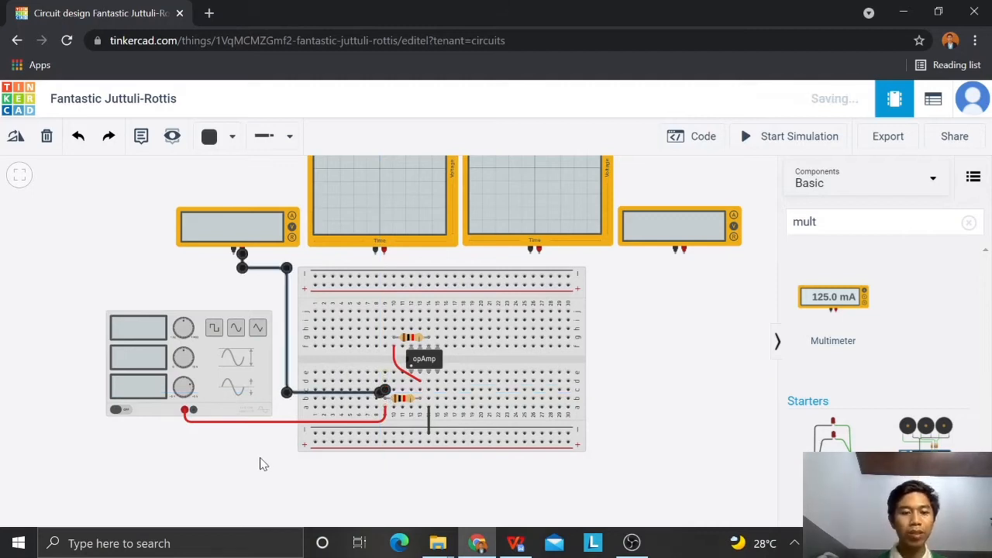
{"action": "left_click", "coordinate": [267, 269]}
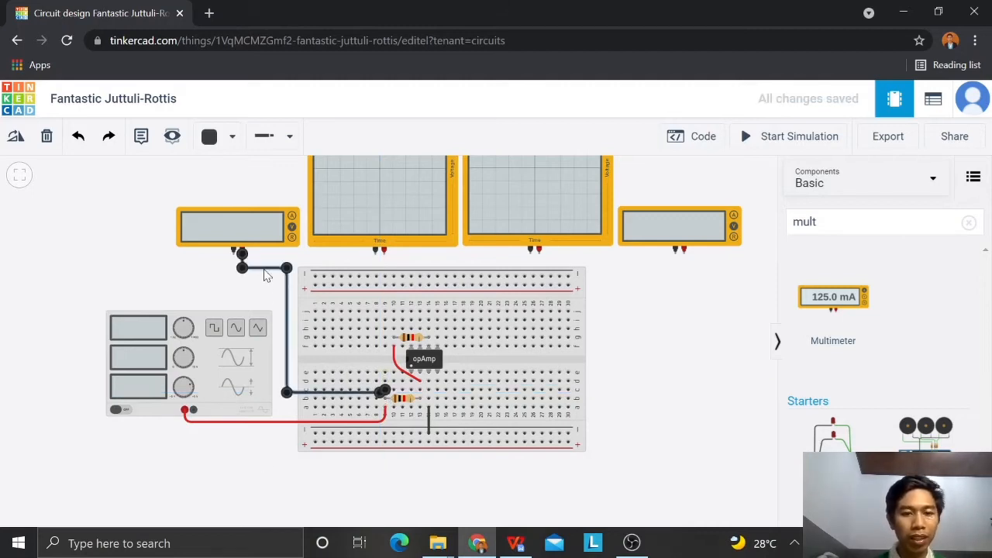
{"action": "left_click", "coordinate": [232, 138]}
{"action": "left_click", "coordinate": [247, 209]}
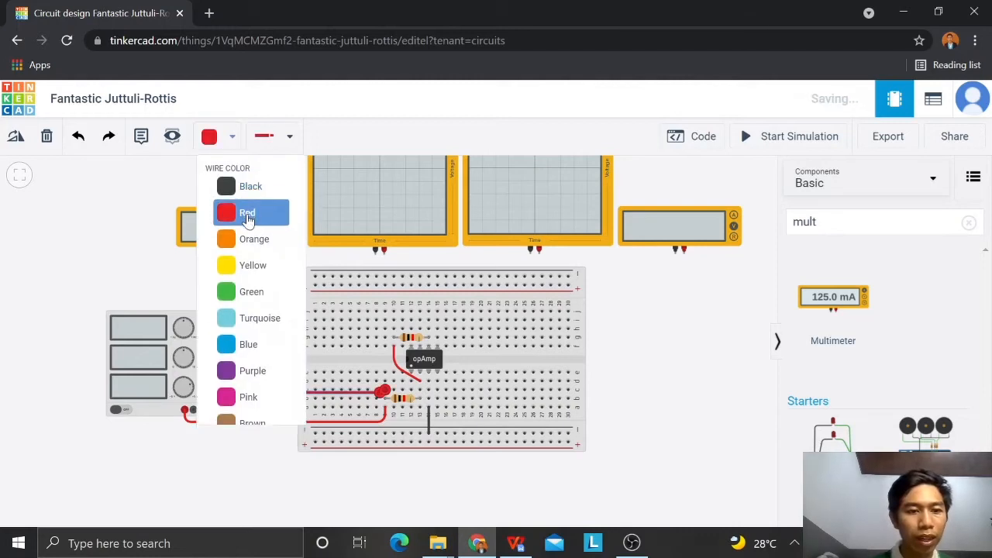
Step: Wire the same multimeter's negative terminal to the lower negative rail at column 2, routed outside the red wire, in black
{"action": "left_click", "coordinate": [235, 257]}
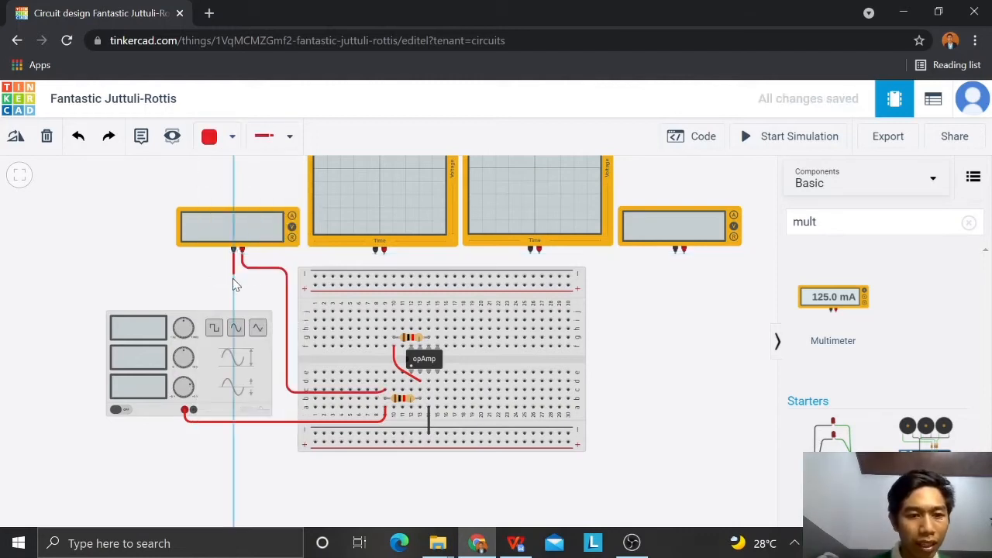
{"action": "left_click", "coordinate": [234, 286]}
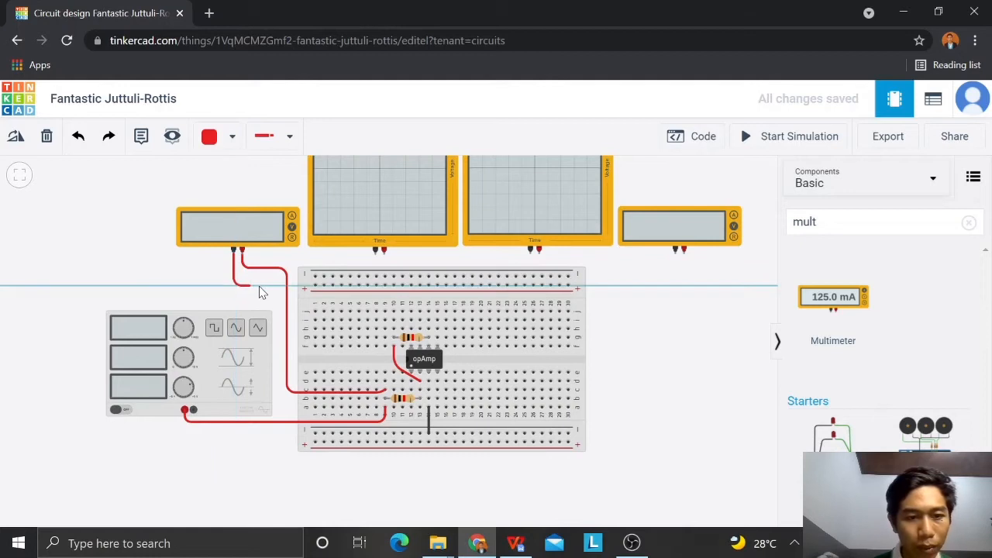
{"action": "left_click", "coordinate": [278, 286]}
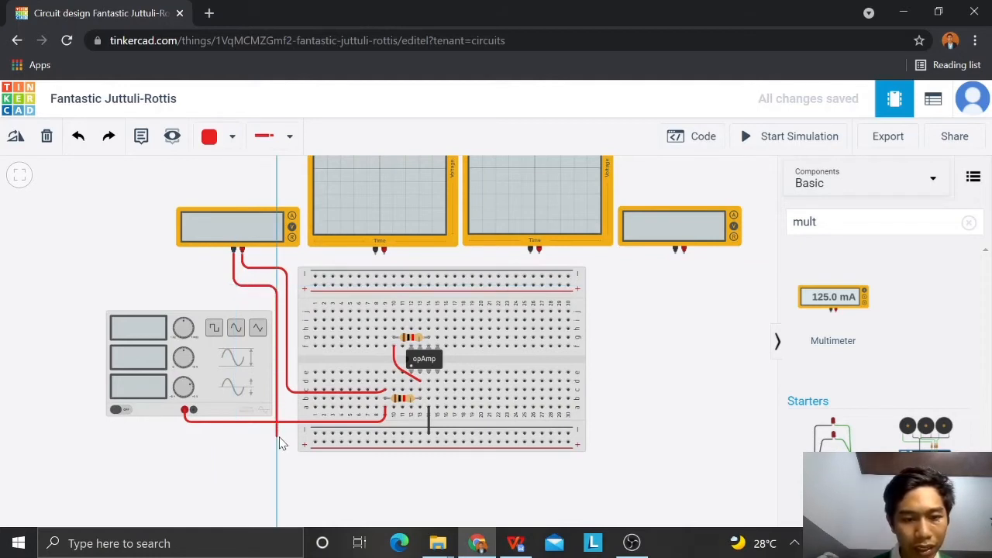
{"action": "left_click", "coordinate": [321, 438]}
{"action": "key", "text": "0"}
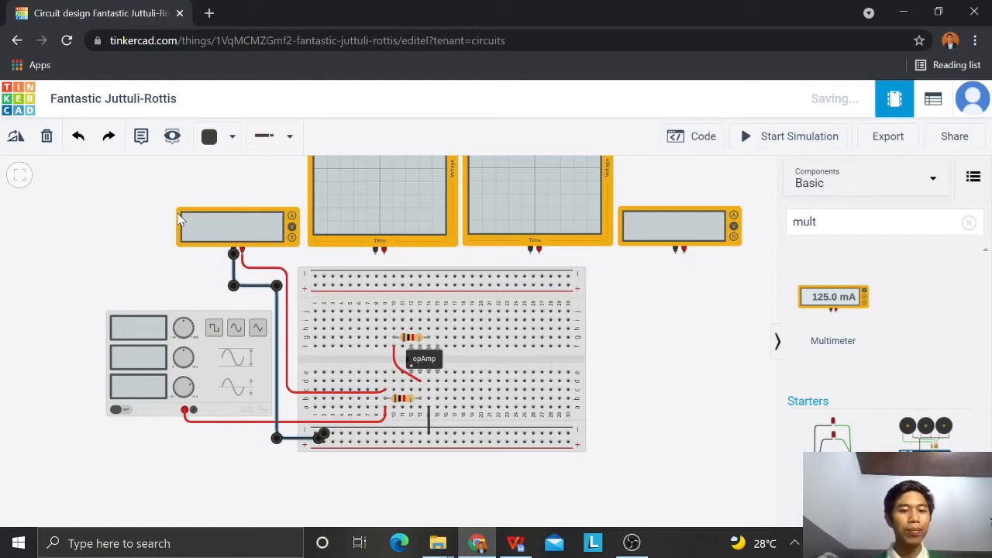
Step: Wire the function generator's negative terminal to the first hole of the lower negative rail in black, with one bend
{"action": "left_click", "coordinate": [194, 411]}
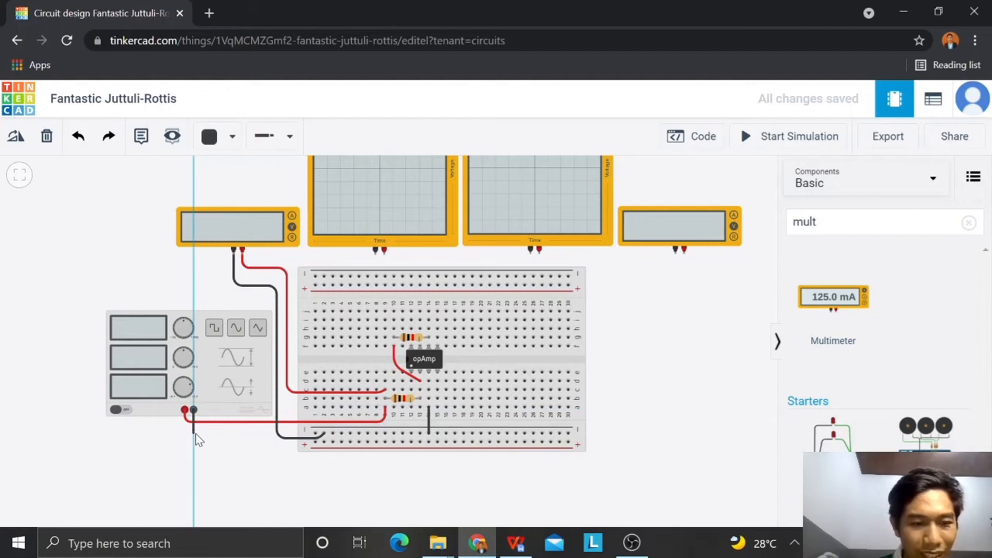
{"action": "left_click", "coordinate": [193, 432]}
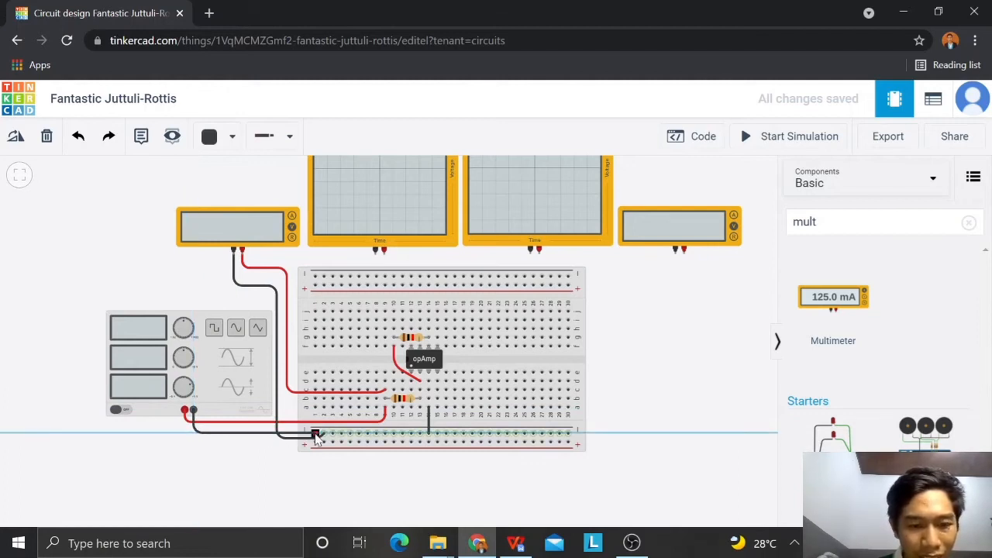
{"action": "left_click", "coordinate": [316, 431]}
{"action": "left_click", "coordinate": [270, 458]}
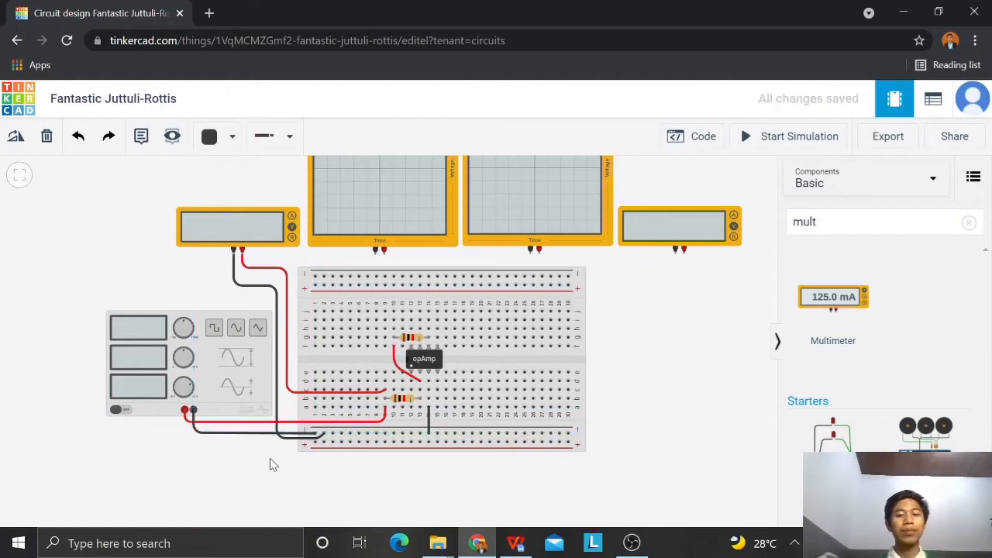
Step: Wire the first oscilloscope's positive terminal to hole d9 in red, routed around the breadboard's edge next to the multimeter wire
{"action": "left_click", "coordinate": [384, 252]}
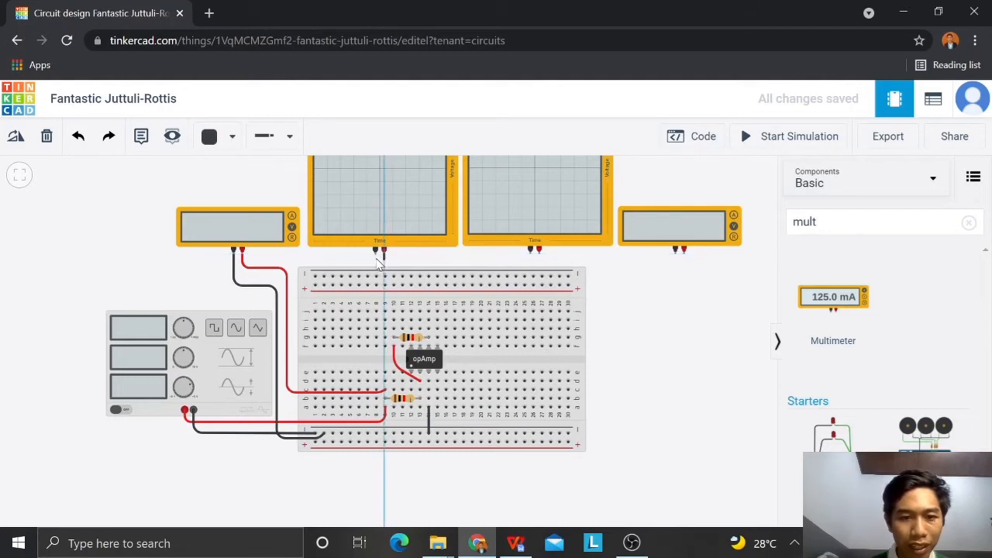
{"action": "left_click", "coordinate": [382, 261]}
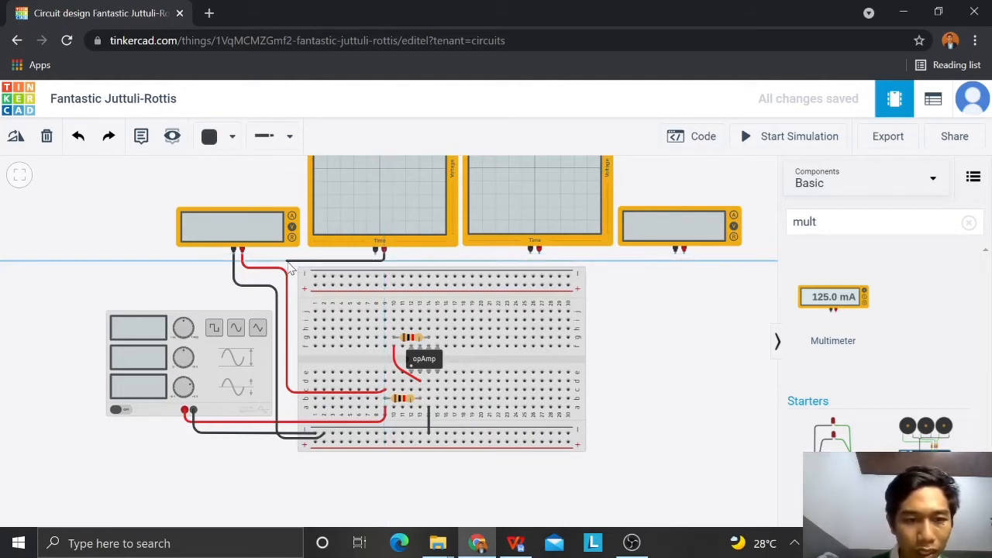
{"action": "left_click", "coordinate": [292, 265]}
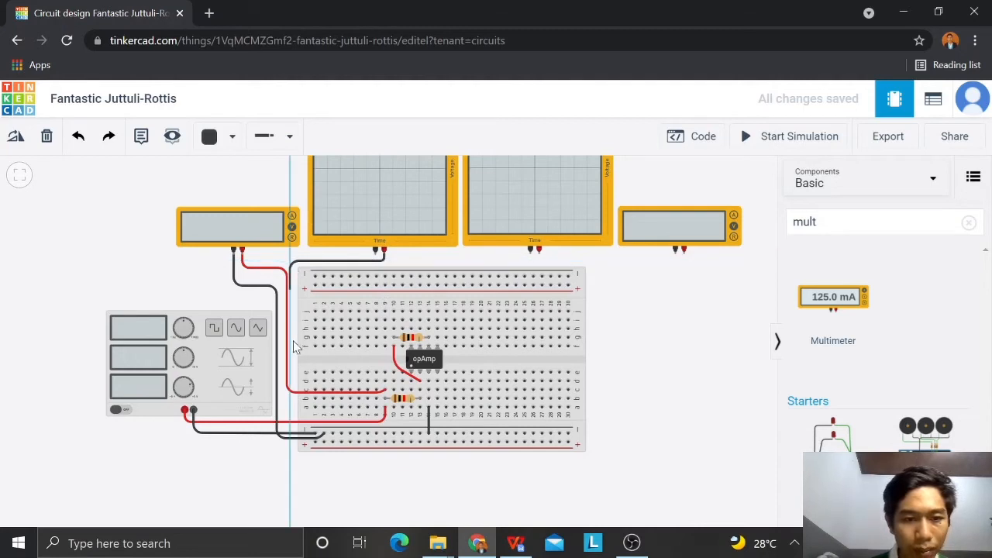
{"action": "left_click", "coordinate": [292, 387]}
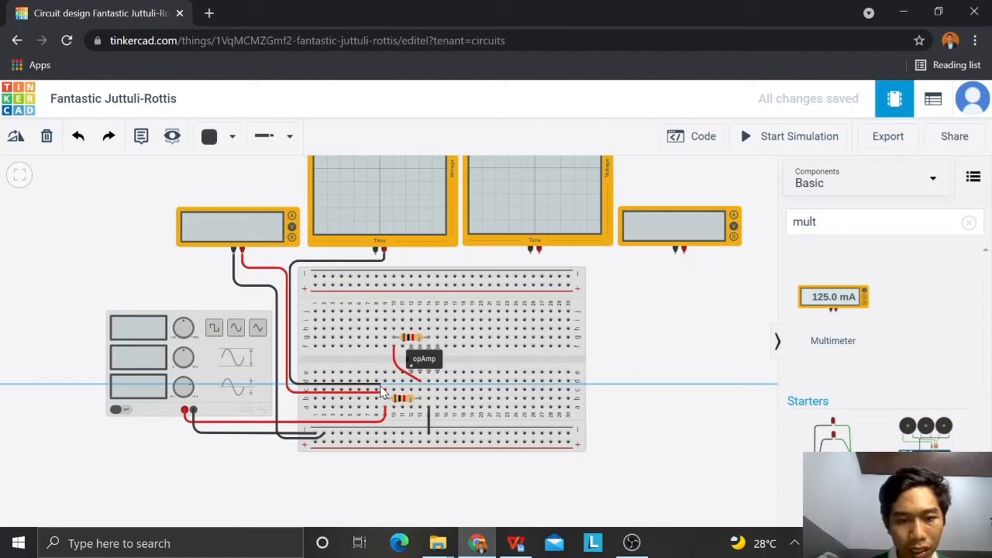
{"action": "left_click", "coordinate": [382, 383]}
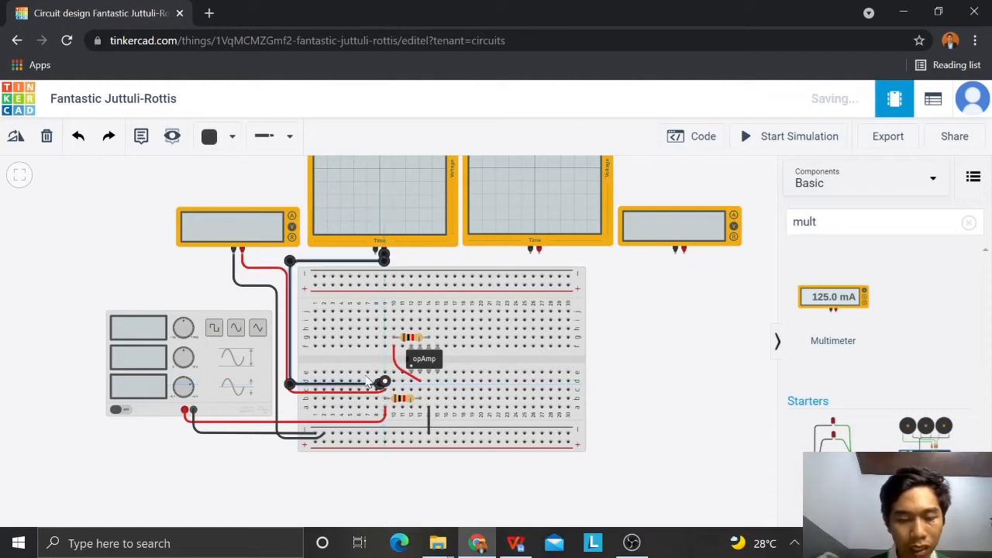
{"action": "key", "text": "2"}
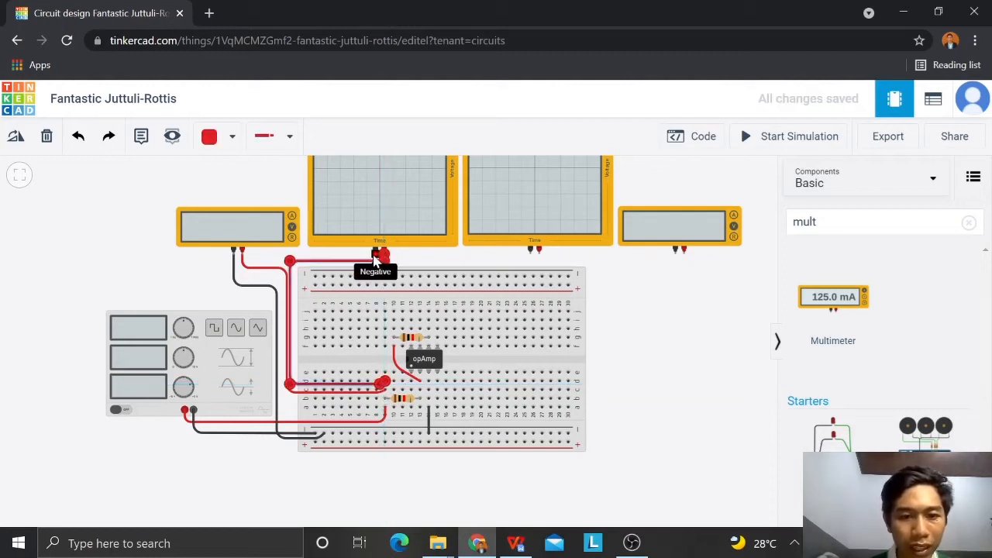
Step: Wire the first oscilloscope's negative terminal around the breadboard's edge and up from below into the lower negative rail, in black
{"action": "left_click", "coordinate": [375, 258]}
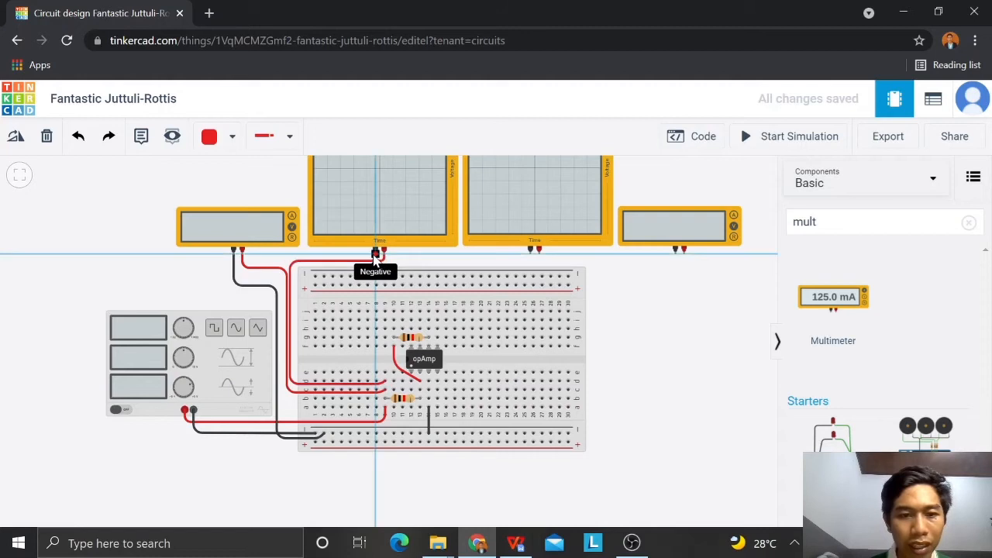
{"action": "left_click", "coordinate": [283, 258]}
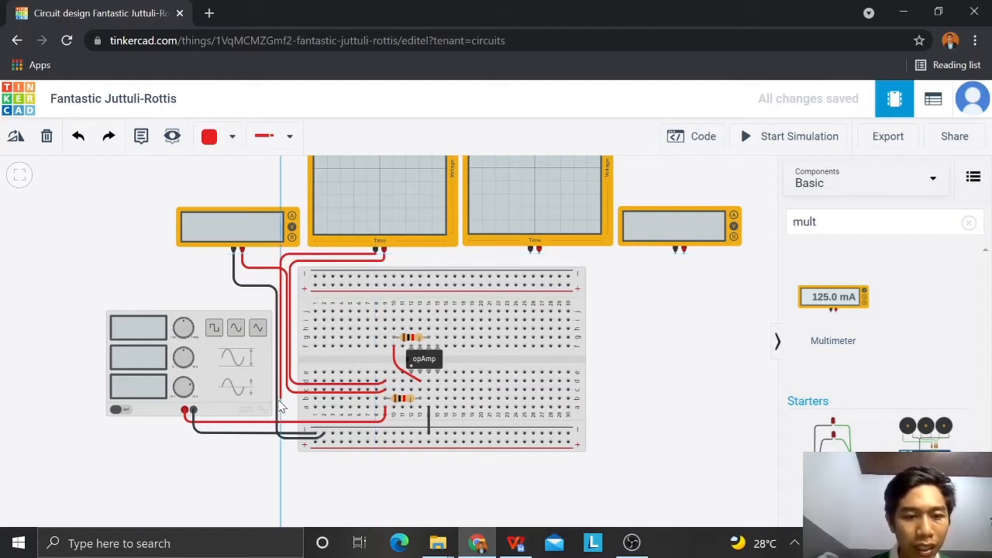
{"action": "left_click", "coordinate": [283, 459]}
{"action": "left_click", "coordinate": [328, 459]}
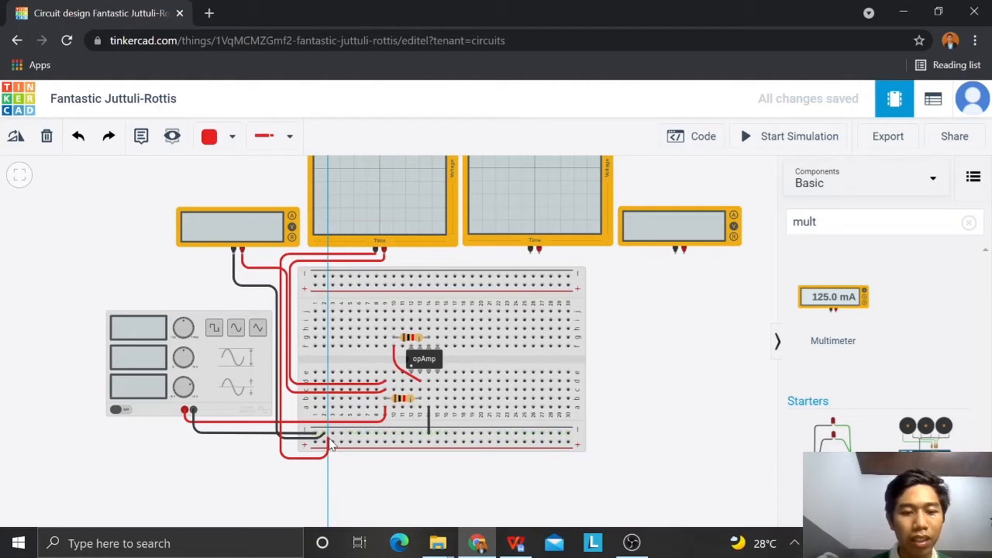
{"action": "left_click", "coordinate": [331, 436]}
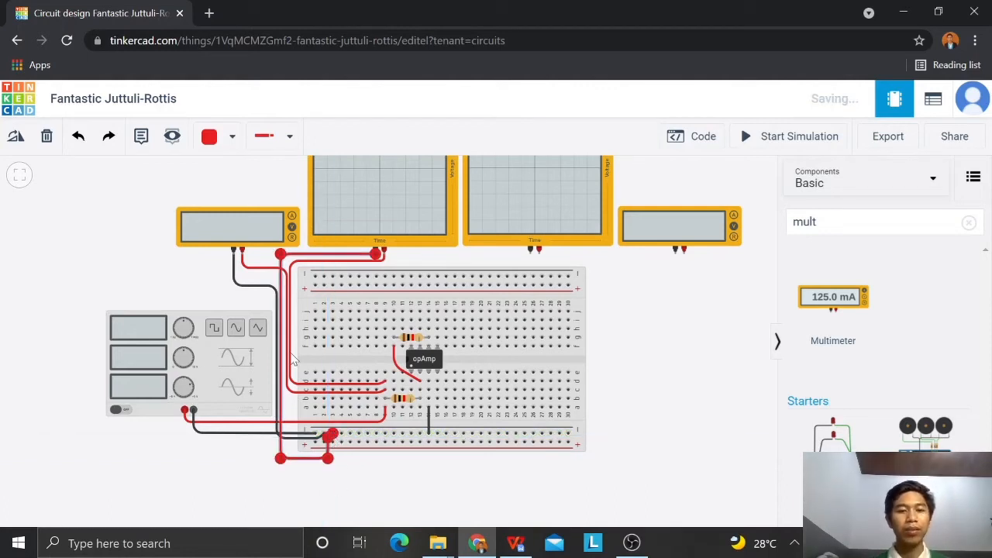
{"action": "key", "text": "0"}
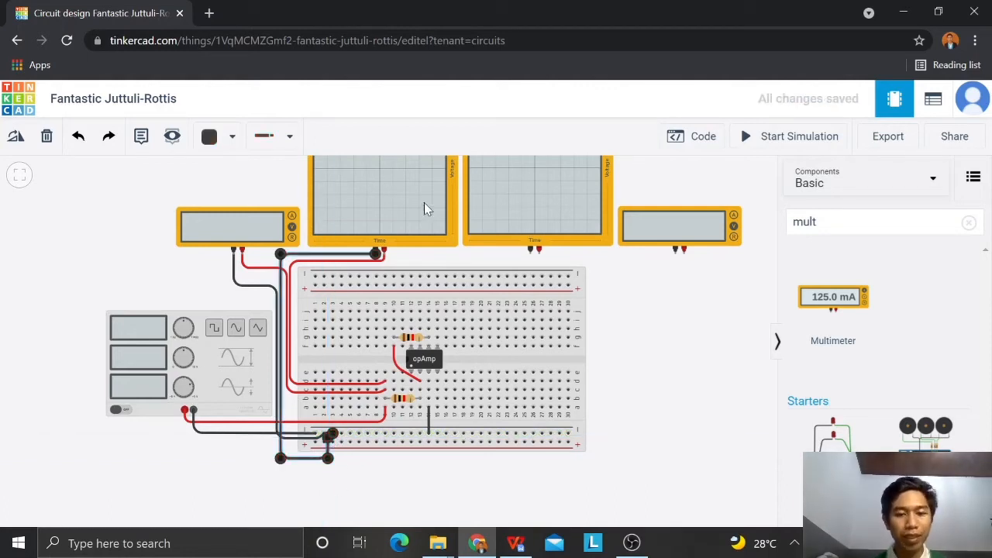
Step: Wire the second oscilloscope's positive terminal to hole j14 in red, routed along the breadboard's upper edge and down
{"action": "left_click", "coordinate": [540, 253]}
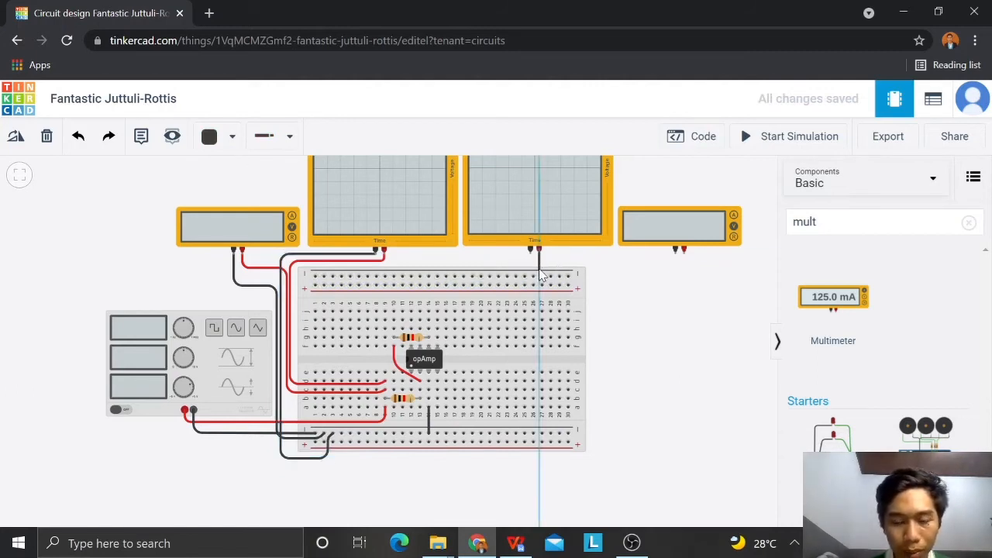
{"action": "left_click", "coordinate": [540, 265]}
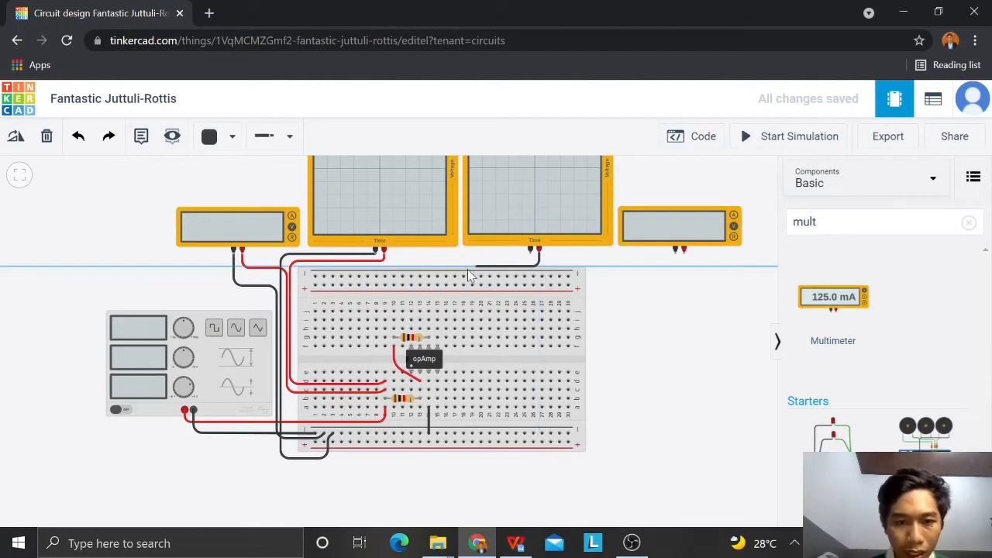
{"action": "left_click", "coordinate": [425, 268]}
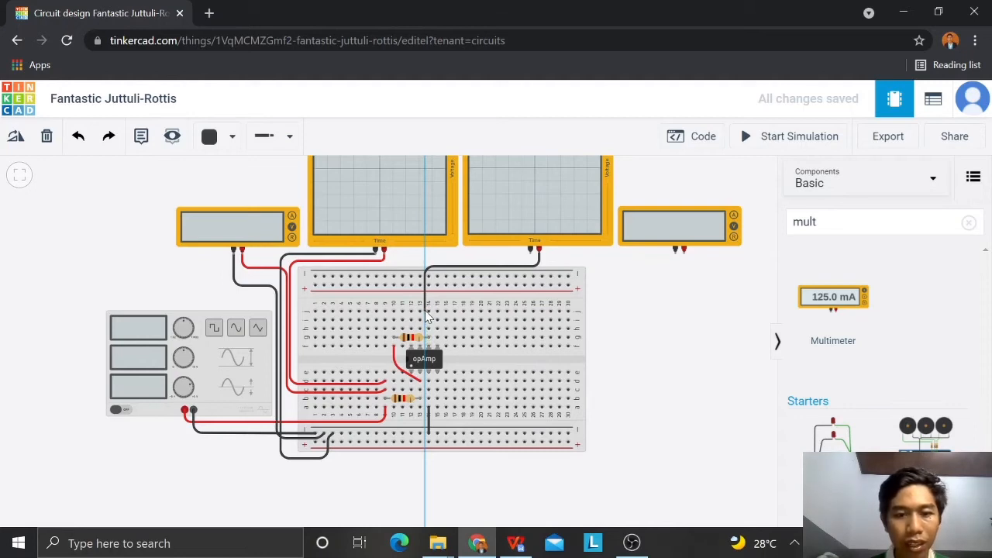
{"action": "left_click", "coordinate": [427, 311]}
{"action": "key", "text": "2"}
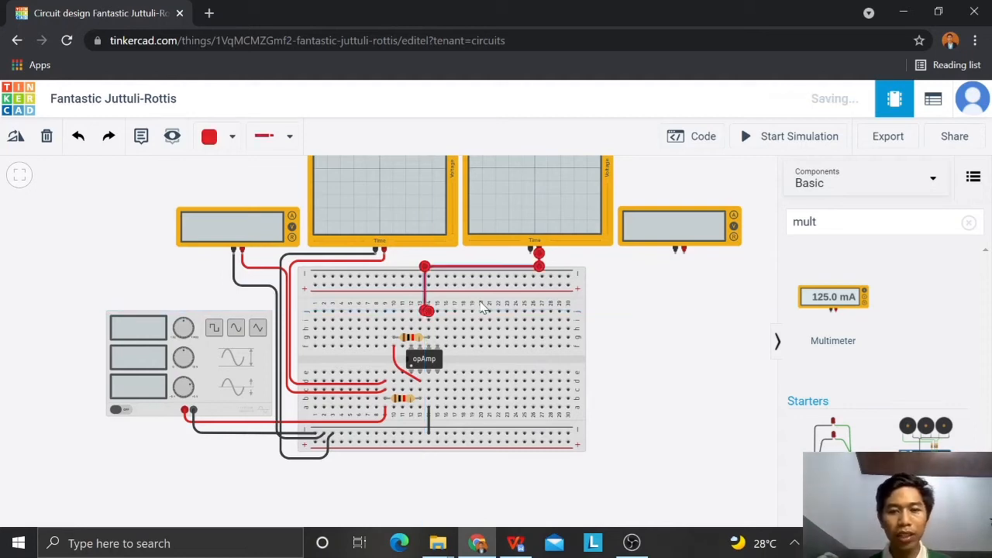
Step: Wire the second oscilloscope's negative terminal straight down into the upper negative rail, in black
{"action": "left_click", "coordinate": [534, 254]}
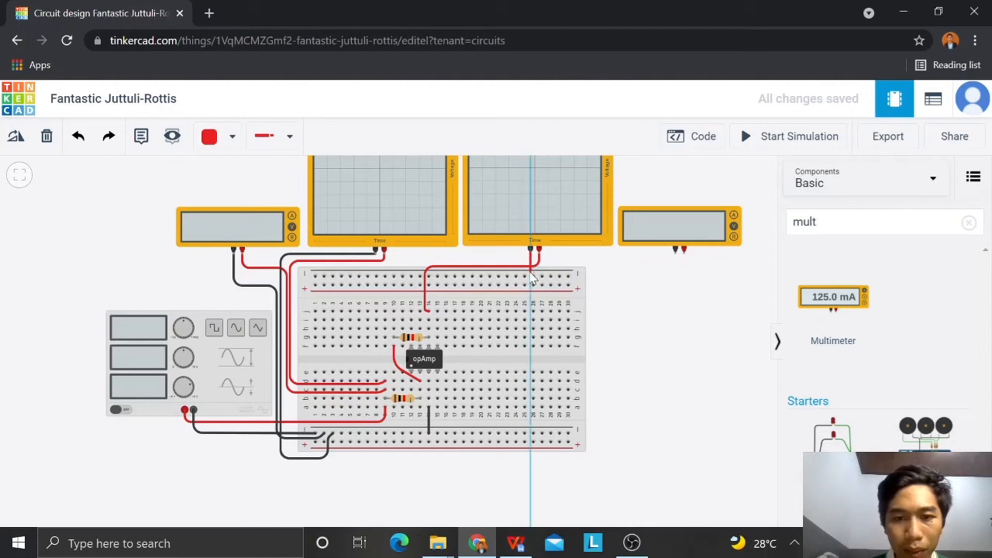
{"action": "left_click", "coordinate": [527, 276]}
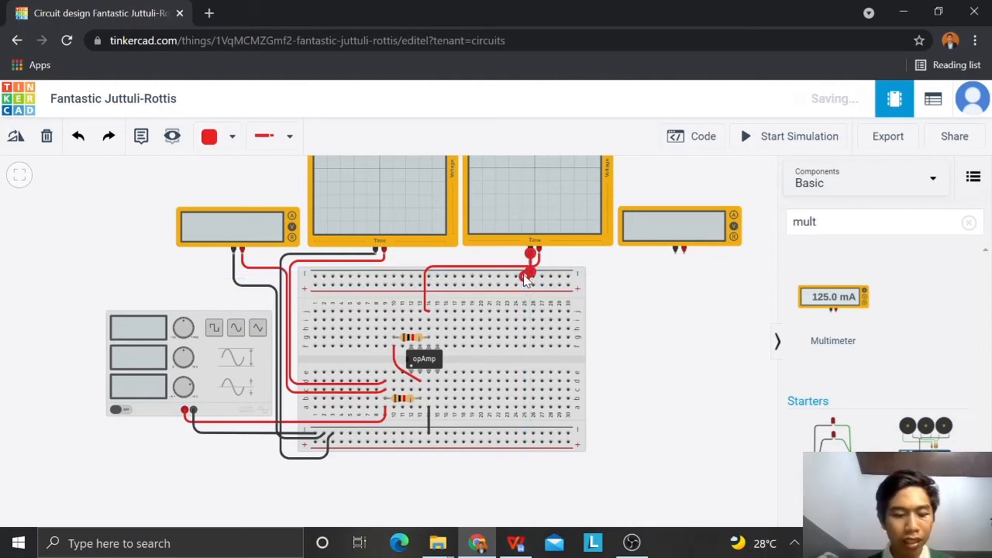
{"action": "key", "text": "0"}
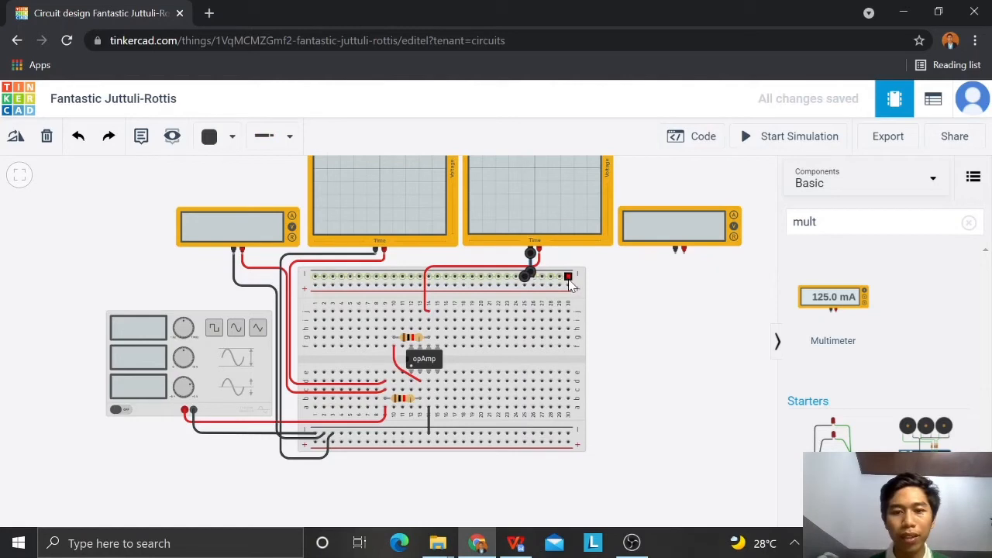
Step: Join the last holes of the upper and lower negative rails with a black wire routed along the breadboard's outer edge
{"action": "left_click", "coordinate": [568, 276]}
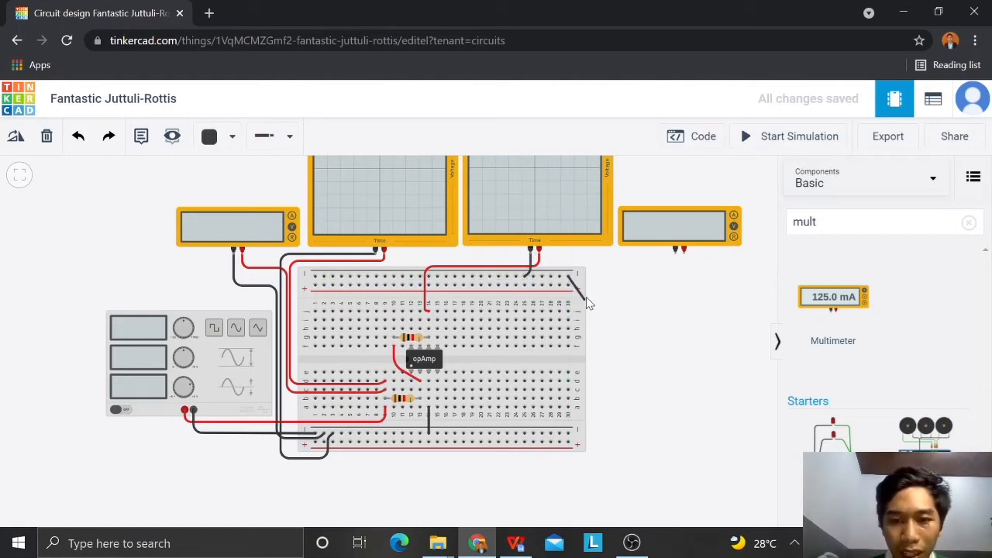
{"action": "left_click", "coordinate": [586, 289]}
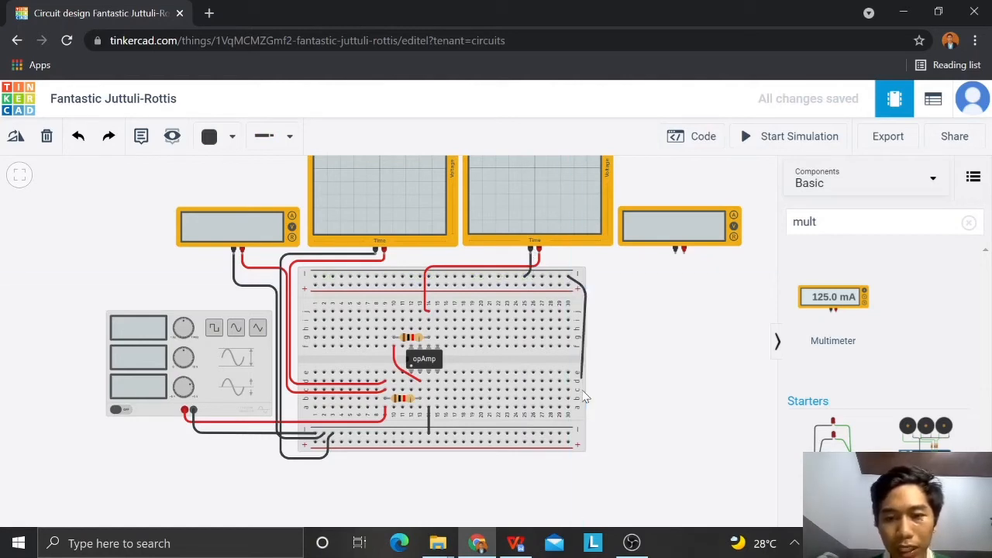
{"action": "left_click", "coordinate": [587, 426]}
{"action": "left_click", "coordinate": [569, 433]}
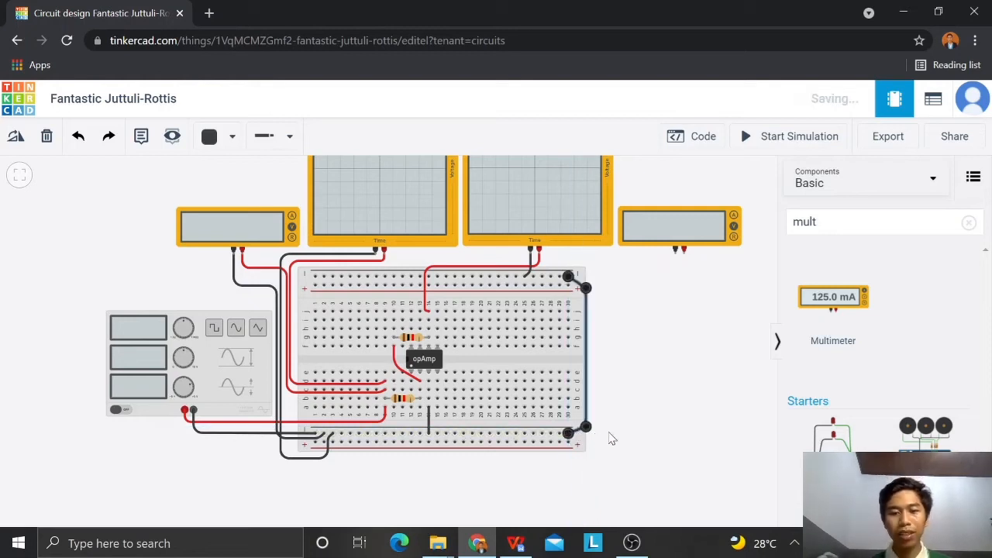
{"action": "left_click", "coordinate": [634, 345]}
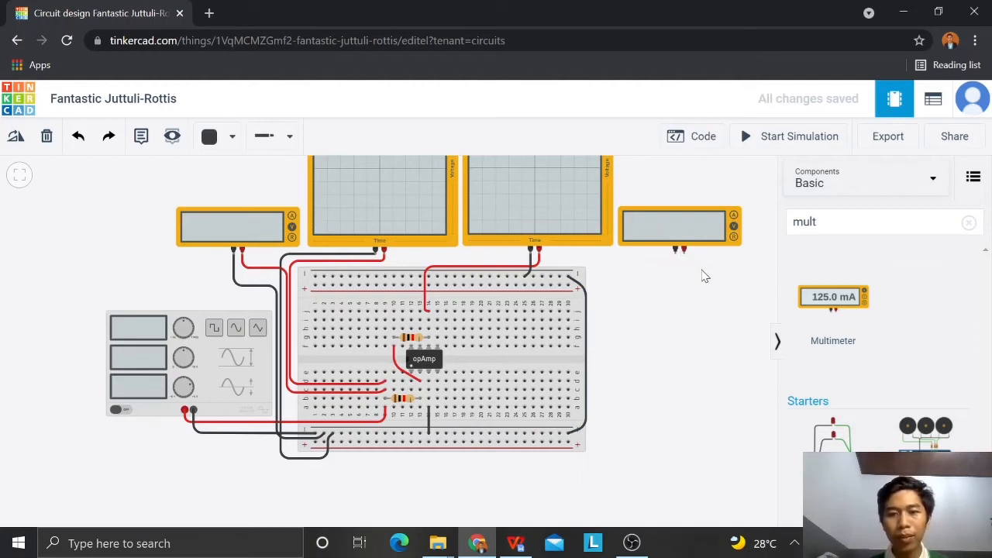
Step: Wire the second multimeter's positive terminal to hole i14 in red, routed over the breadboard's upper edge and along row j
{"action": "left_click", "coordinate": [684, 256]}
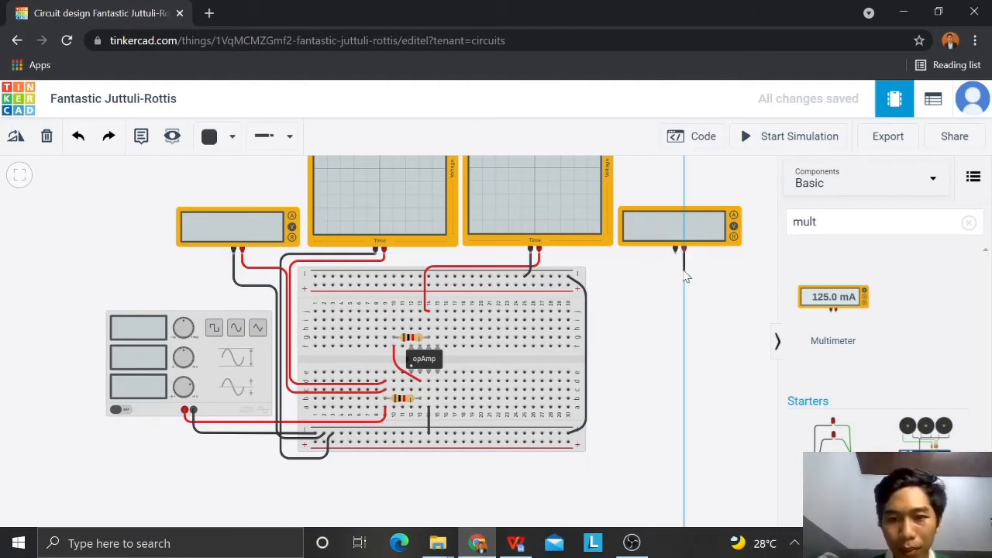
{"action": "left_click", "coordinate": [684, 262]}
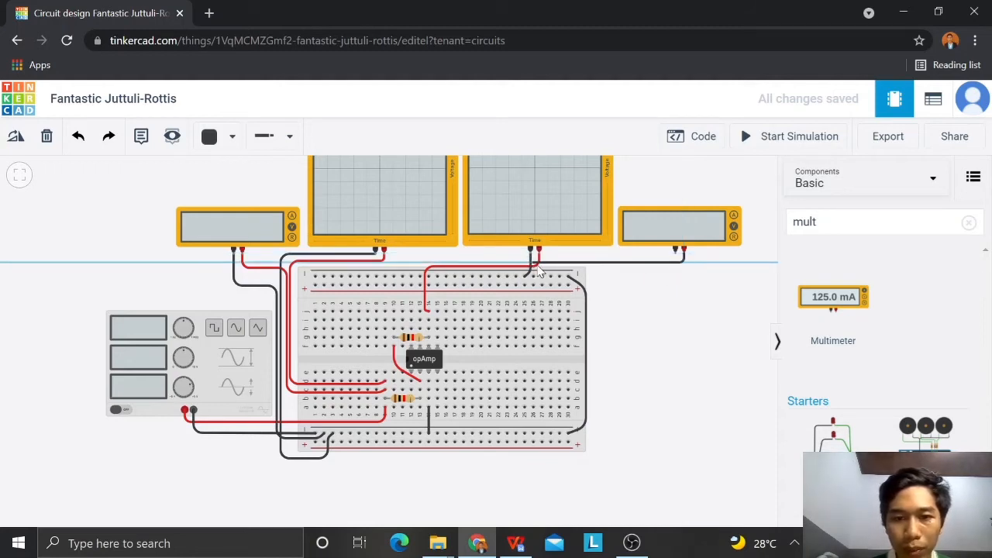
{"action": "left_click", "coordinate": [546, 265]}
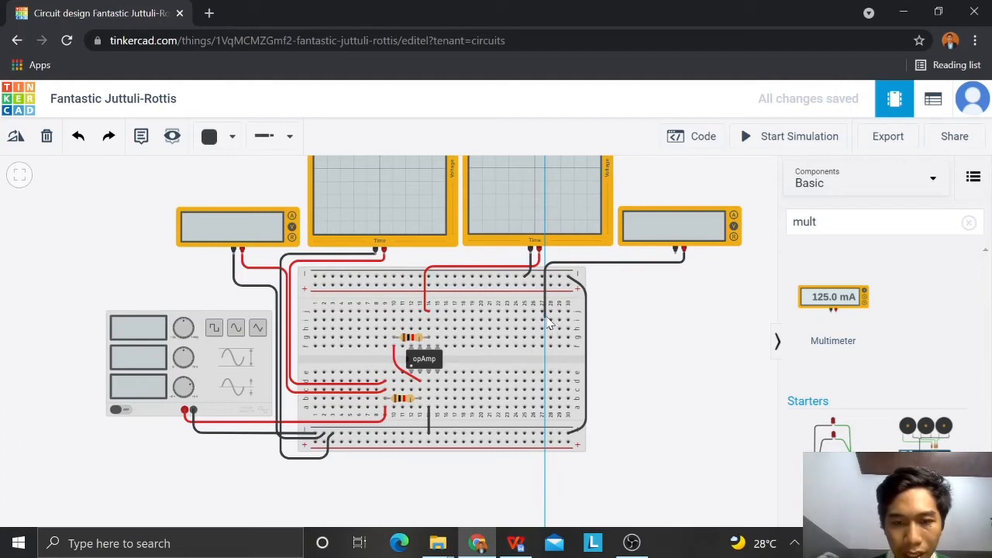
{"action": "left_click", "coordinate": [545, 315]}
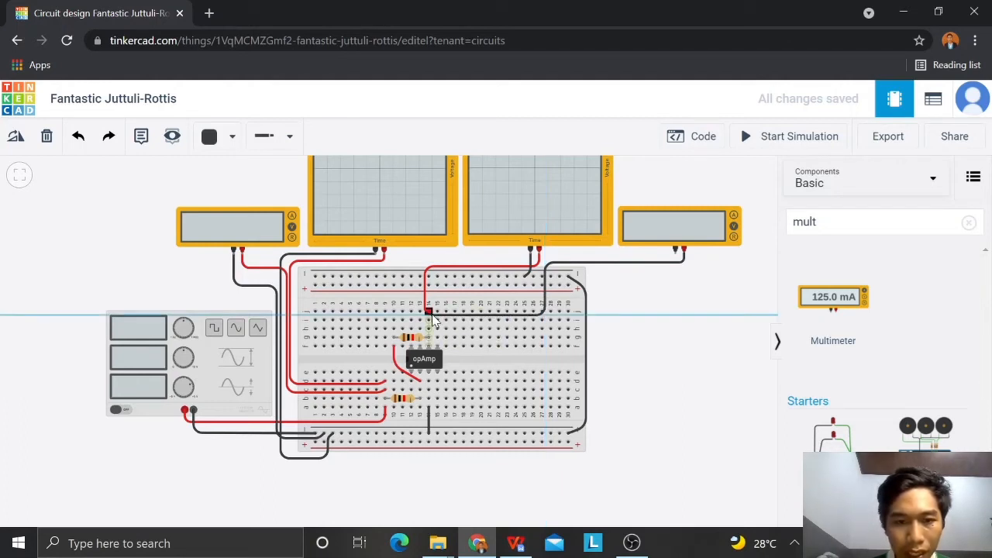
{"action": "left_click", "coordinate": [429, 313]}
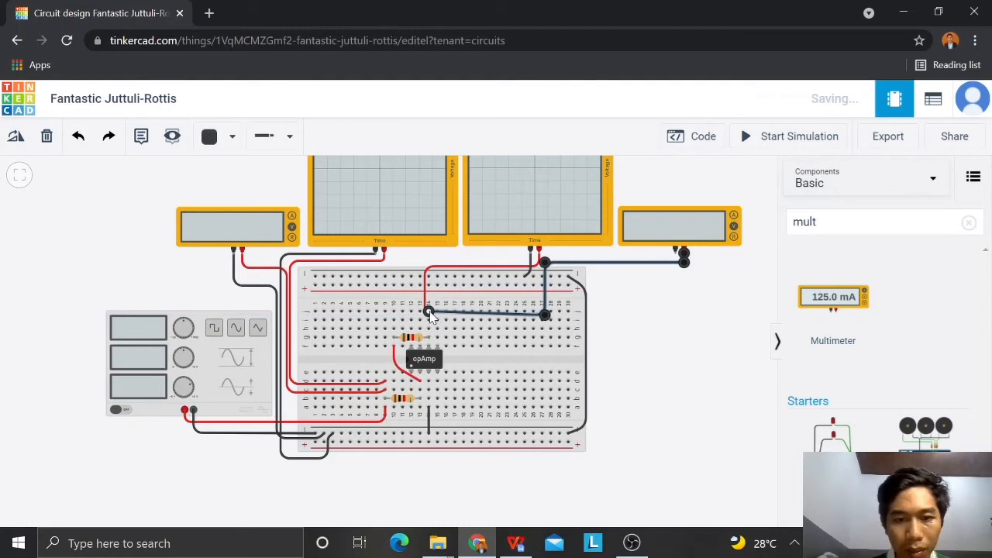
{"action": "left_click_drag", "start_coordinate": [431, 317], "coordinate": [430, 321]}
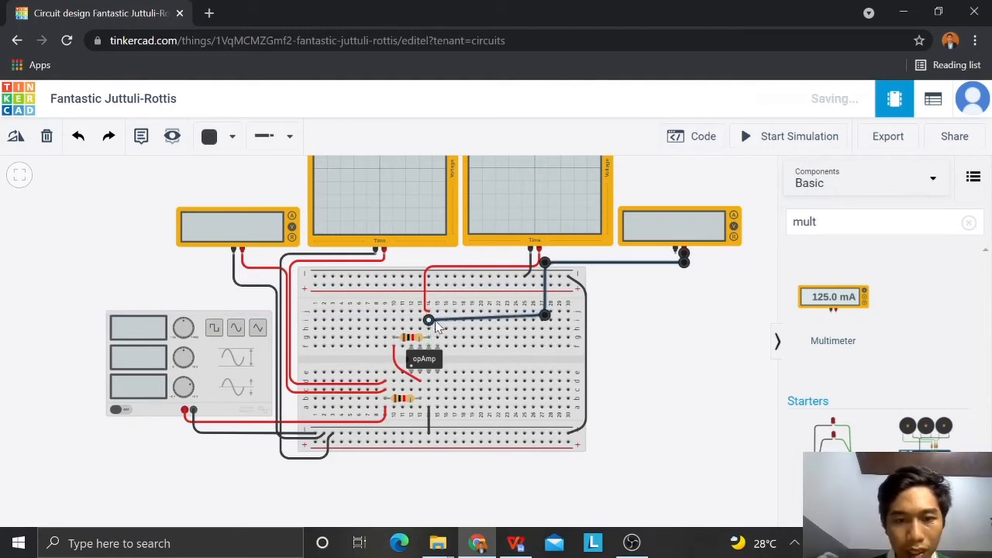
{"action": "double_click", "coordinate": [435, 319]}
{"action": "left_click_drag", "start_coordinate": [435, 319], "coordinate": [433, 316]}
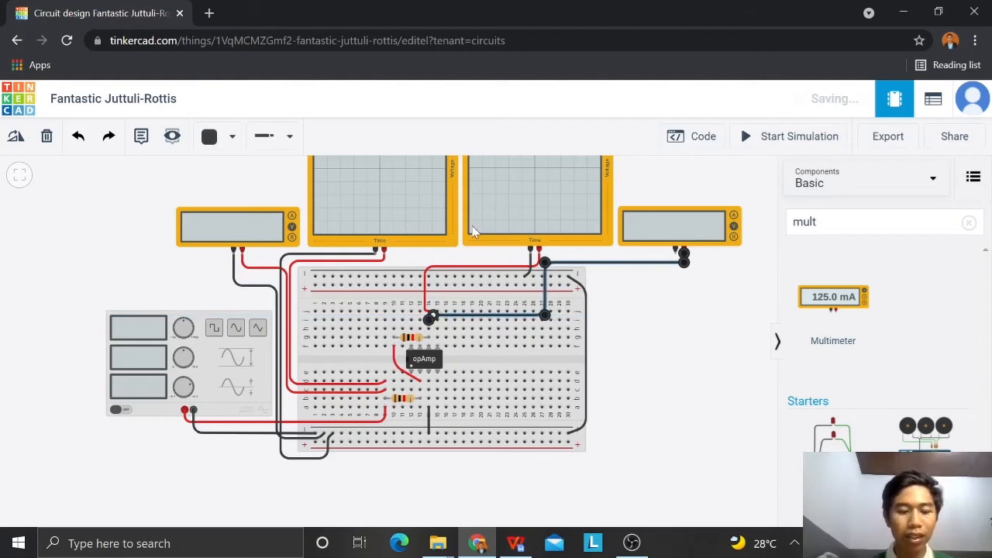
{"action": "key", "text": "2"}
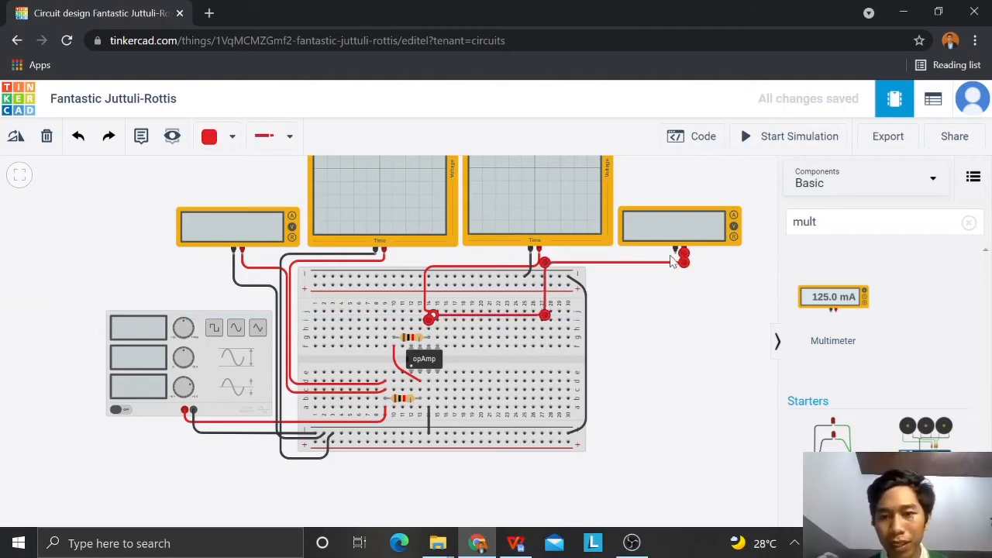
Step: Wire the second multimeter's negative terminal to the upper negative rail beside the oscilloscope's ground wire, in black
{"action": "left_click", "coordinate": [676, 250]}
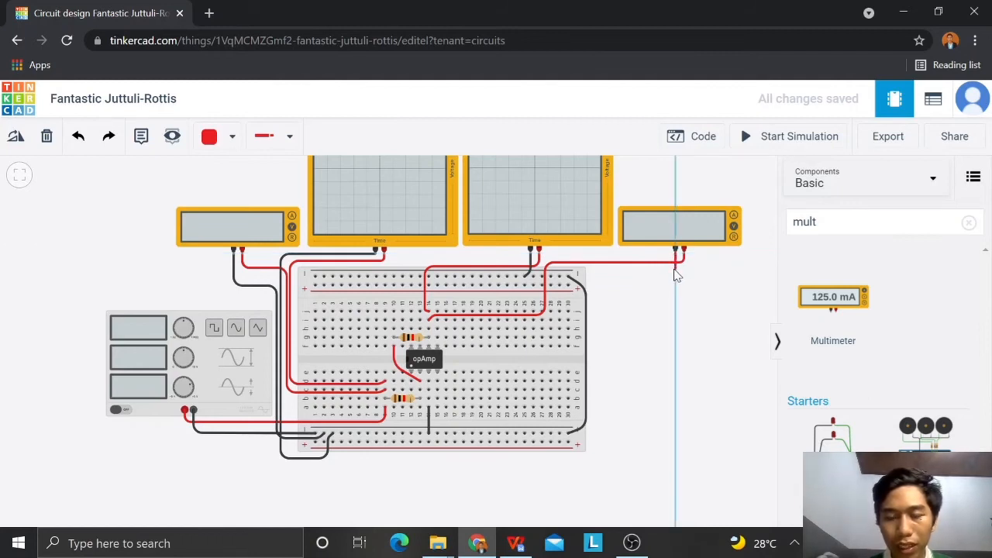
{"action": "left_click", "coordinate": [675, 259]}
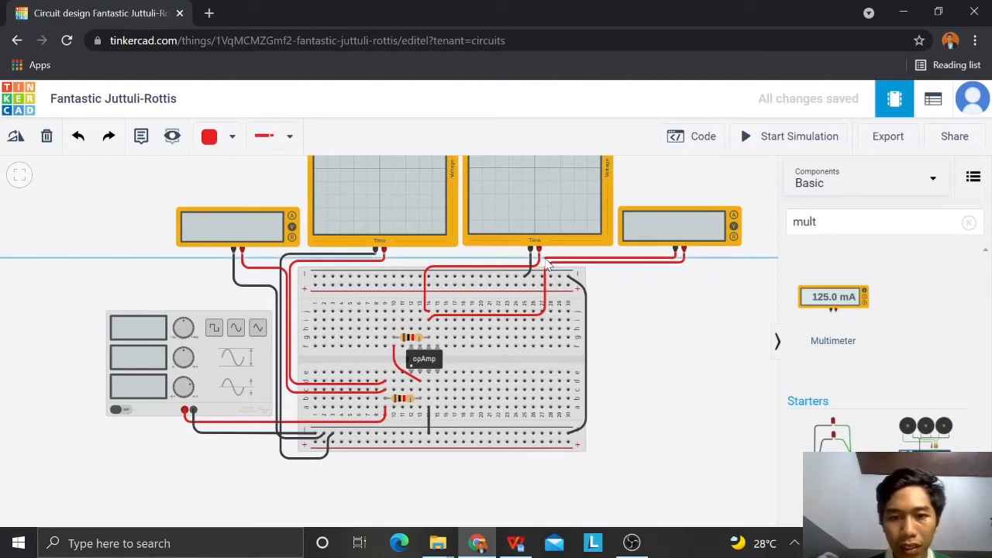
{"action": "left_click", "coordinate": [544, 260]}
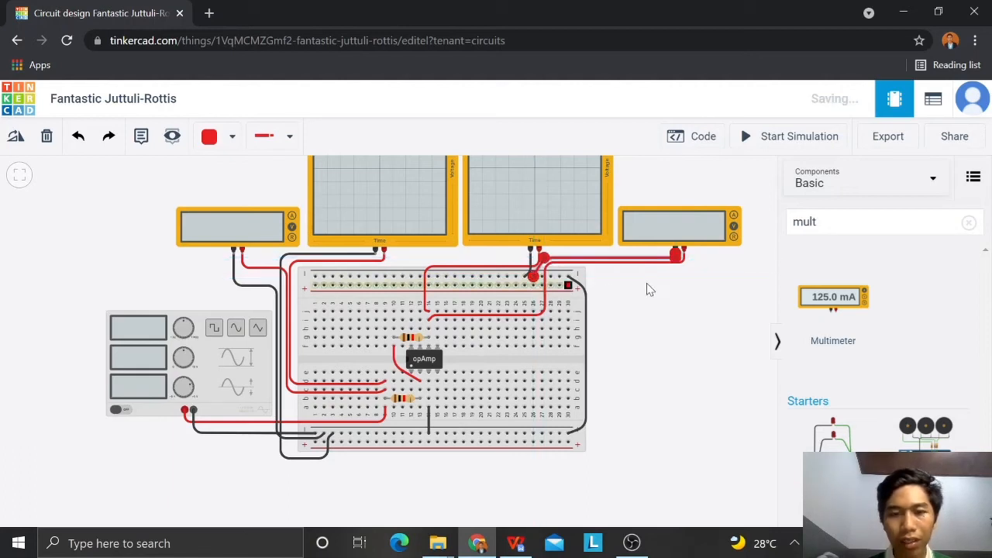
{"action": "key", "text": "0"}
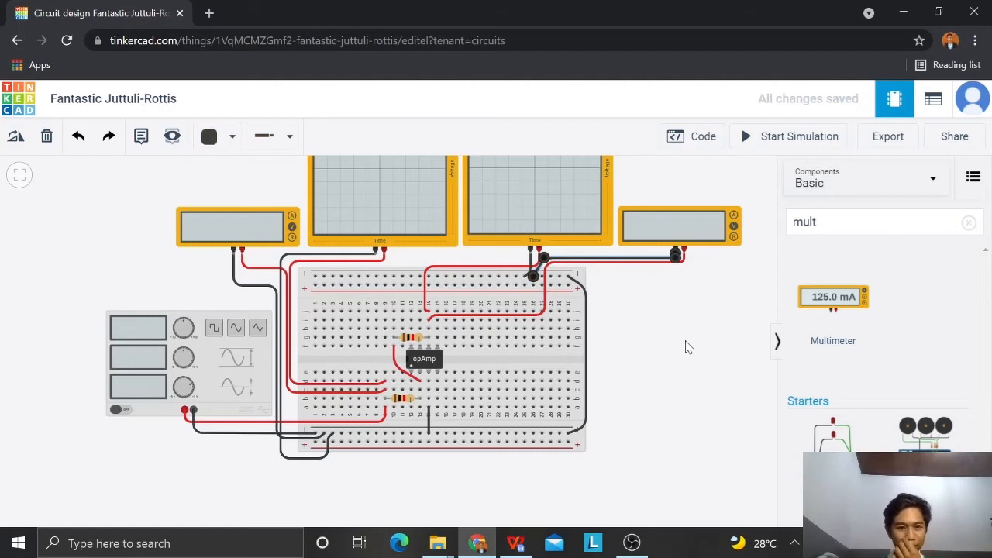
{"action": "left_click", "coordinate": [686, 347]}
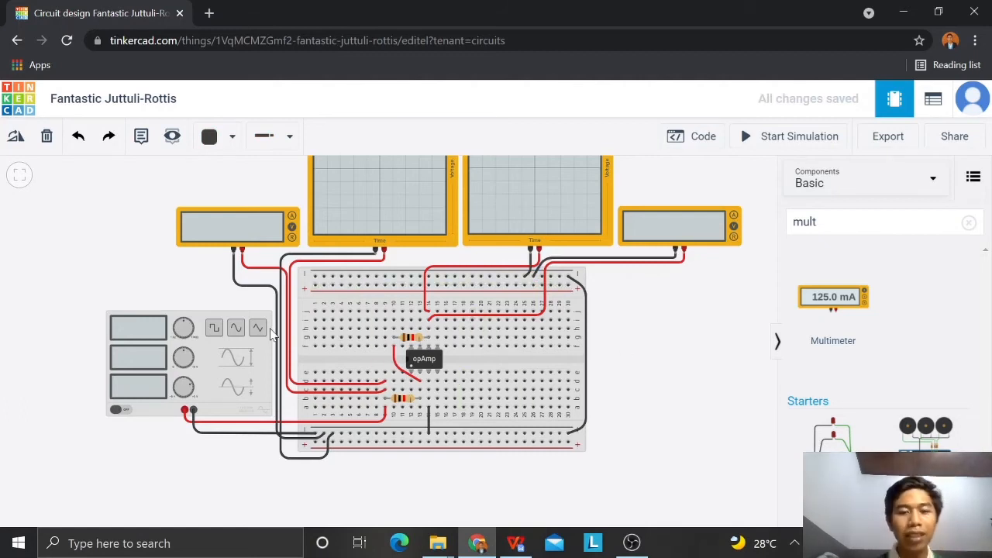
Step: Review the inverting amplifier schematic in the WPS Office document and return to the Tinkercad circuit
{"action": "left_click", "coordinate": [516, 546]}
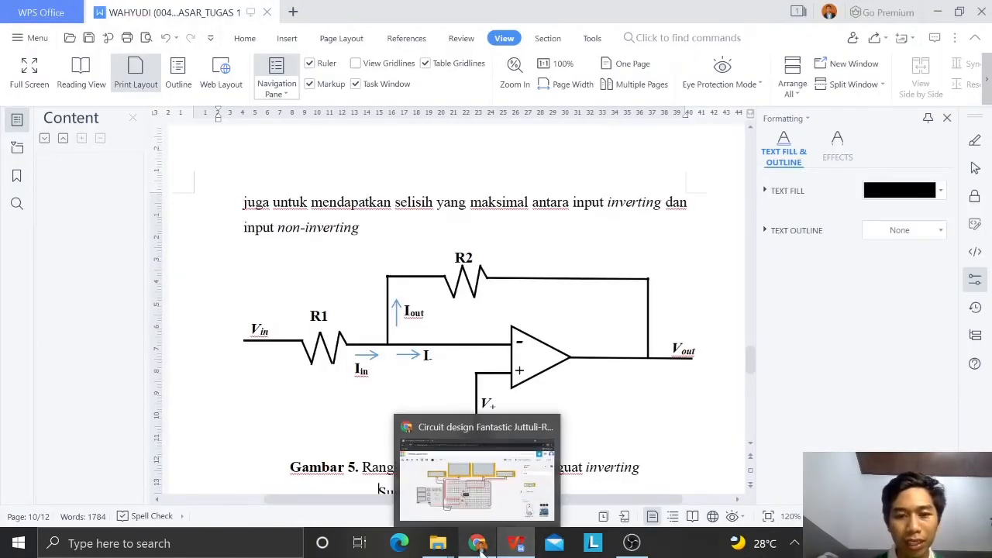
{"action": "left_click", "coordinate": [478, 546]}
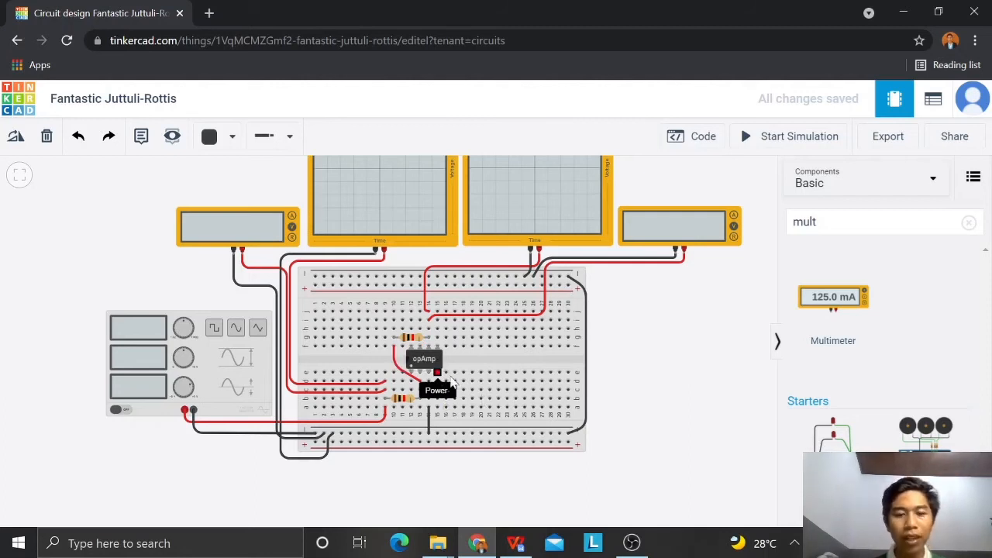
Step: Search the components for "power" and place two power supplies beside the breadboard, one above the other
{"action": "double_click", "coordinate": [807, 223]}
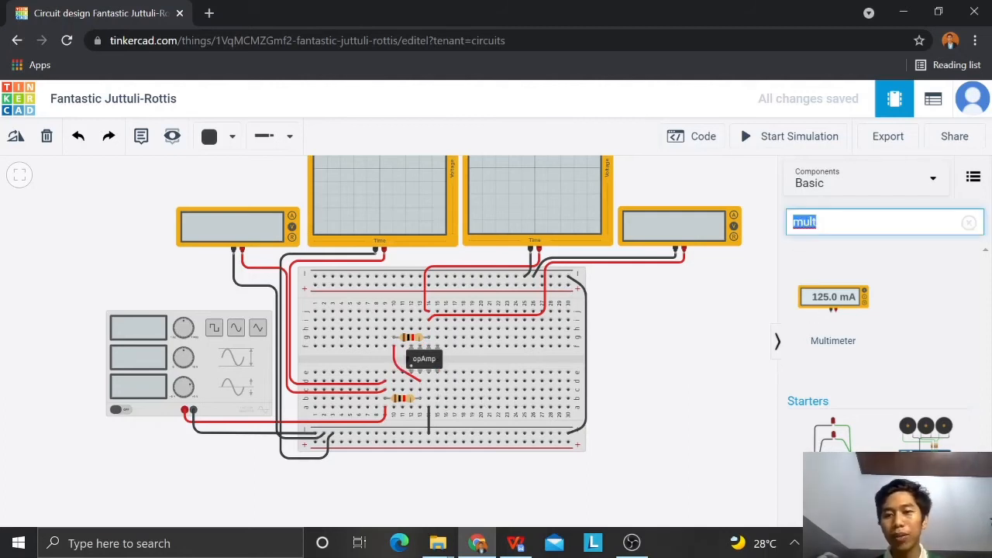
{"action": "type", "text": "ca"}
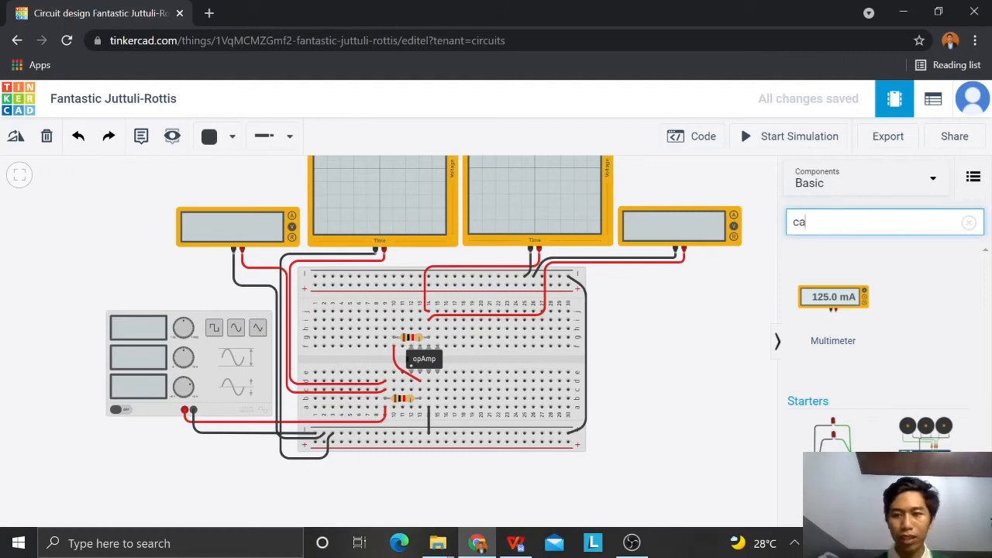
{"action": "key", "text": "BackSpace"}
{"action": "type", "text": "power"}
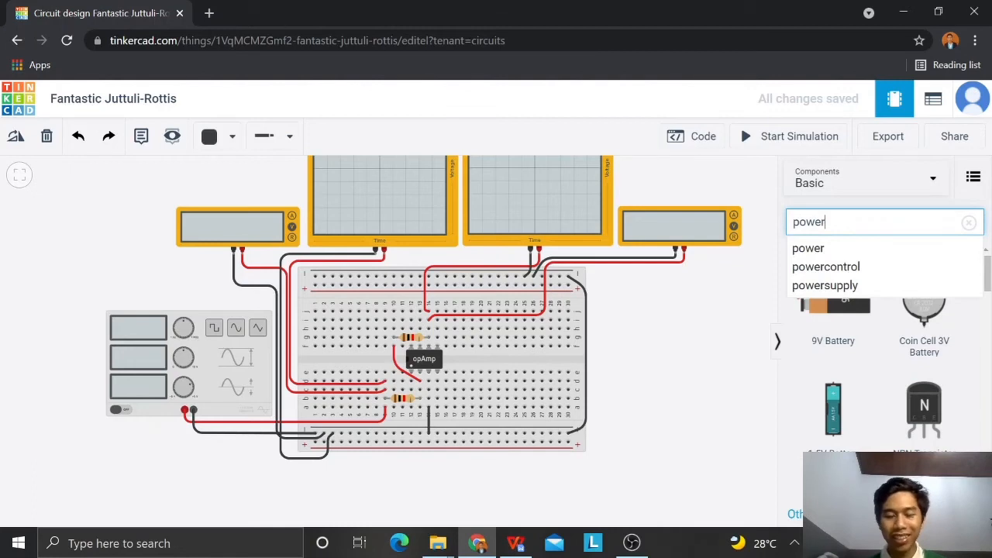
{"action": "left_click_drag", "start_coordinate": [990, 286], "coordinate": [991, 287]}
{"action": "scroll", "coordinate": [855, 369], "scroll_direction": "down", "scroll_amount": 5}
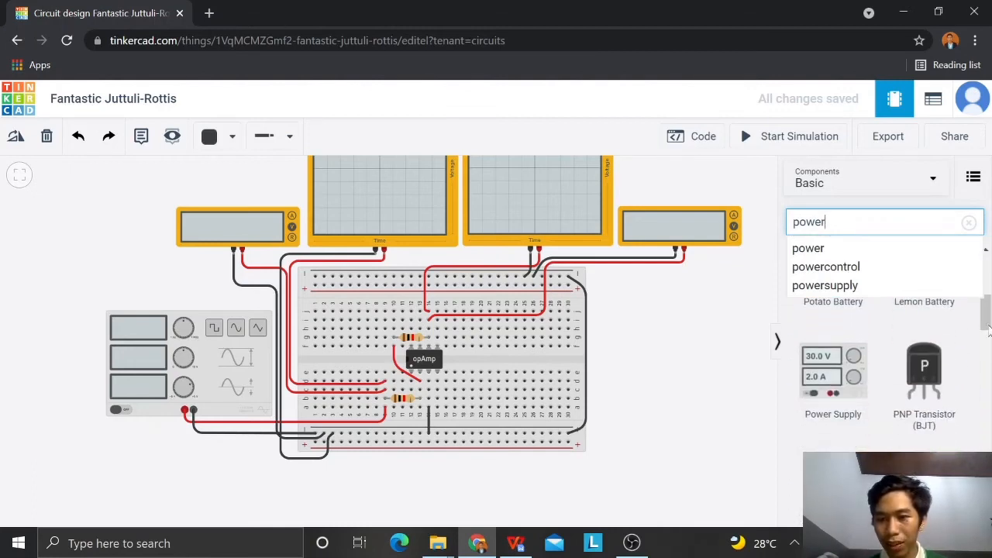
{"action": "left_click_drag", "start_coordinate": [855, 369], "coordinate": [659, 337]}
{"action": "left_click", "coordinate": [686, 363]}
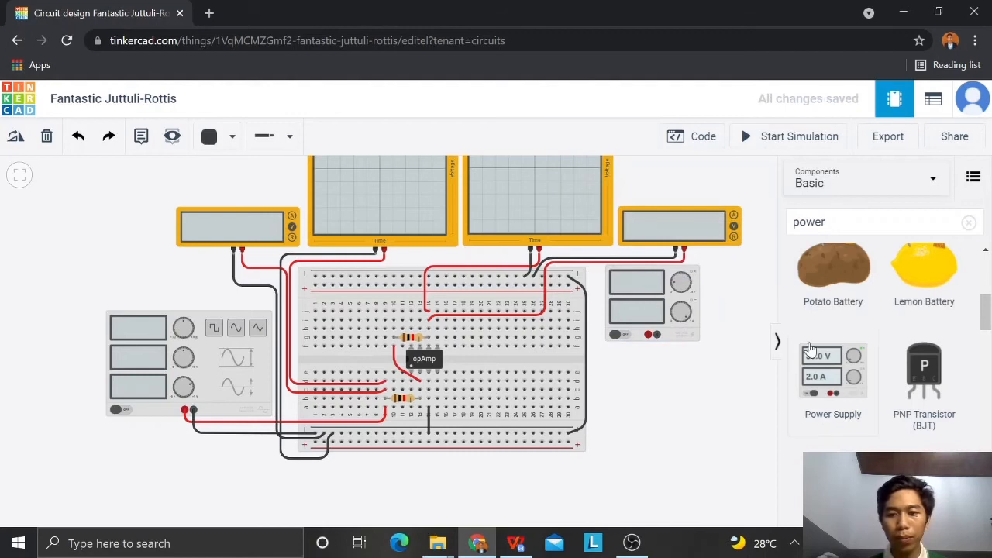
{"action": "left_click_drag", "start_coordinate": [824, 377], "coordinate": [656, 428]}
{"action": "left_click", "coordinate": [727, 470]}
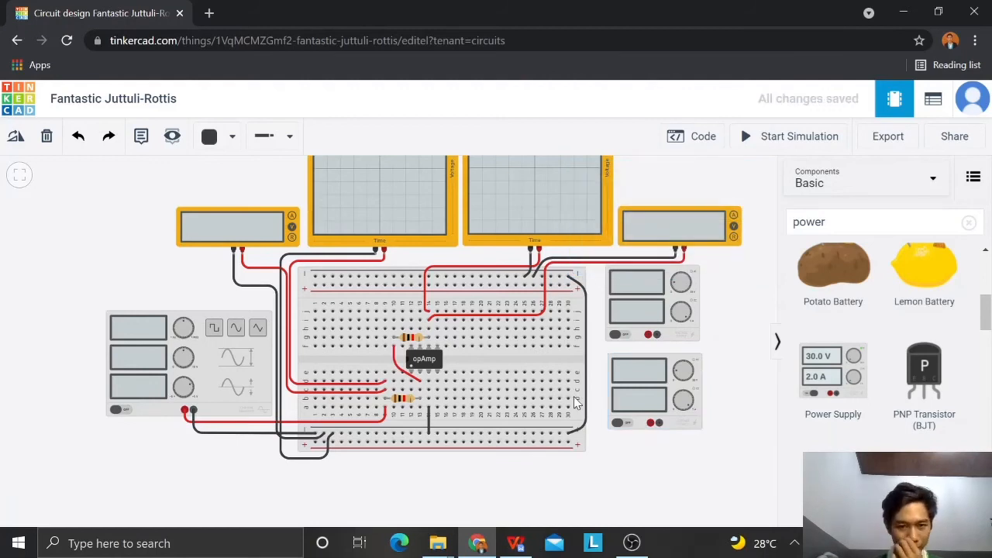
Step: Wire hole h13, in the op-amp's Power+ column, to the upper power supply's positive terminal in red, routed below the supply
{"action": "left_click", "coordinate": [420, 350]}
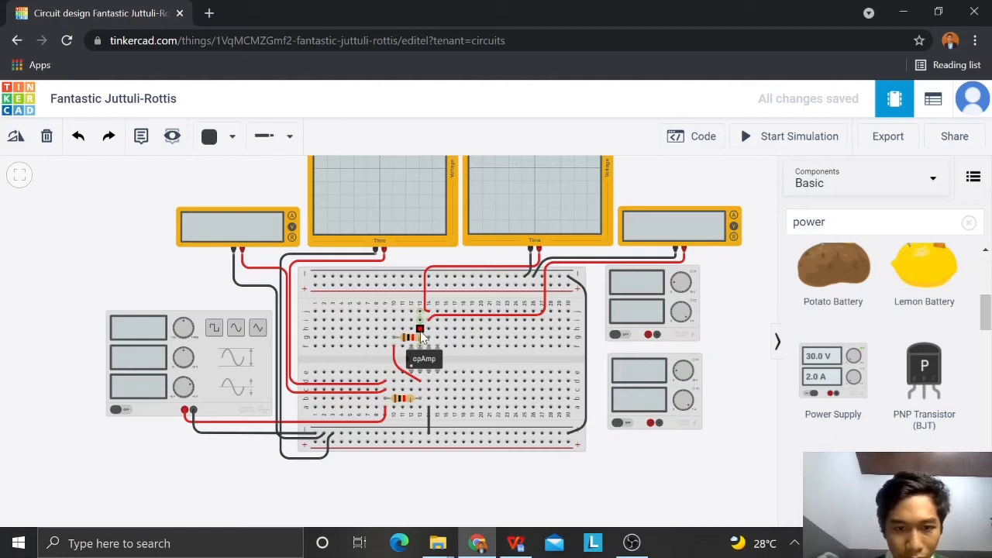
{"action": "left_click", "coordinate": [422, 330]}
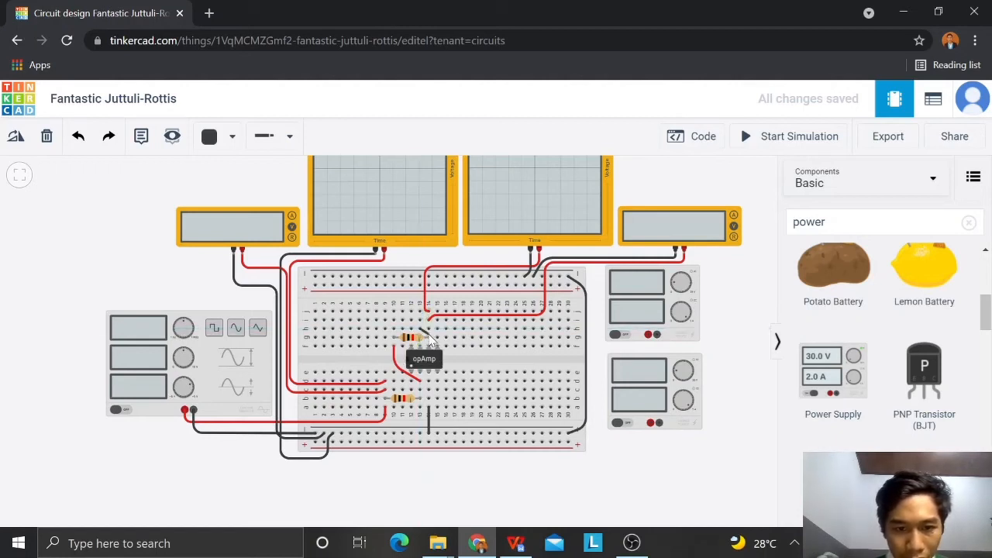
{"action": "left_click", "coordinate": [598, 338]}
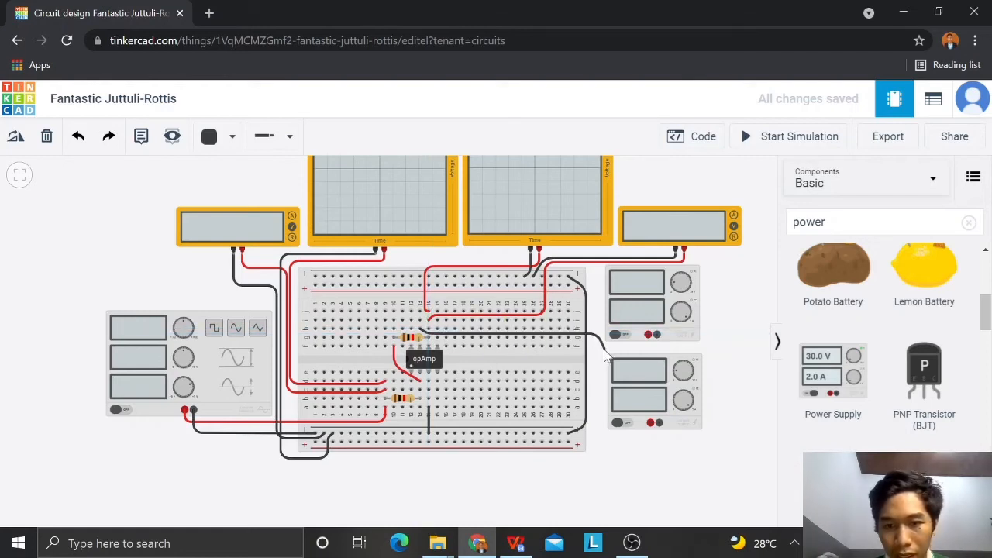
{"action": "left_click", "coordinate": [648, 348]}
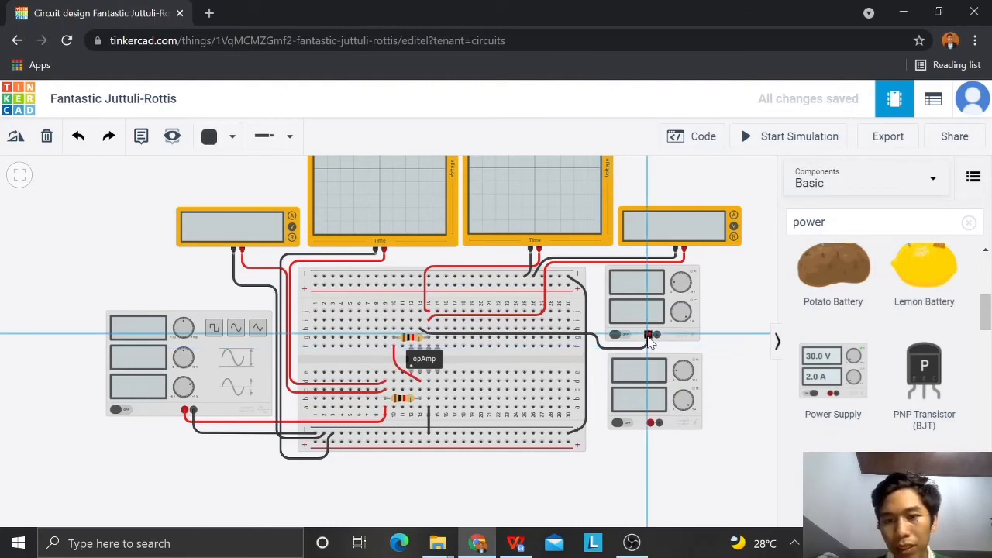
{"action": "left_click", "coordinate": [649, 334]}
{"action": "key", "text": "2"}
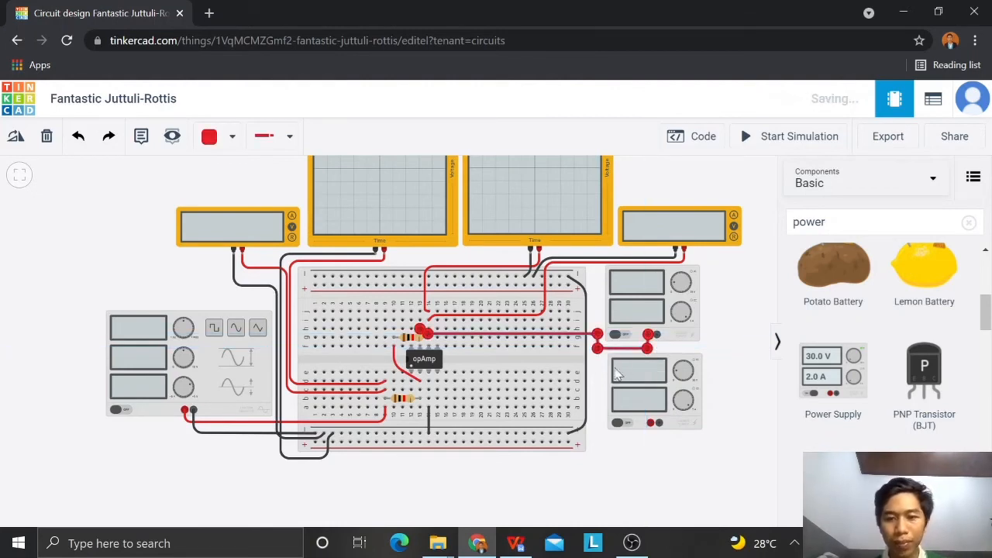
Step: Wire the upper power supply's negative terminal to the breadboard's upper negative rail in black, routed below and up beside the supply
{"action": "left_click", "coordinate": [658, 335]}
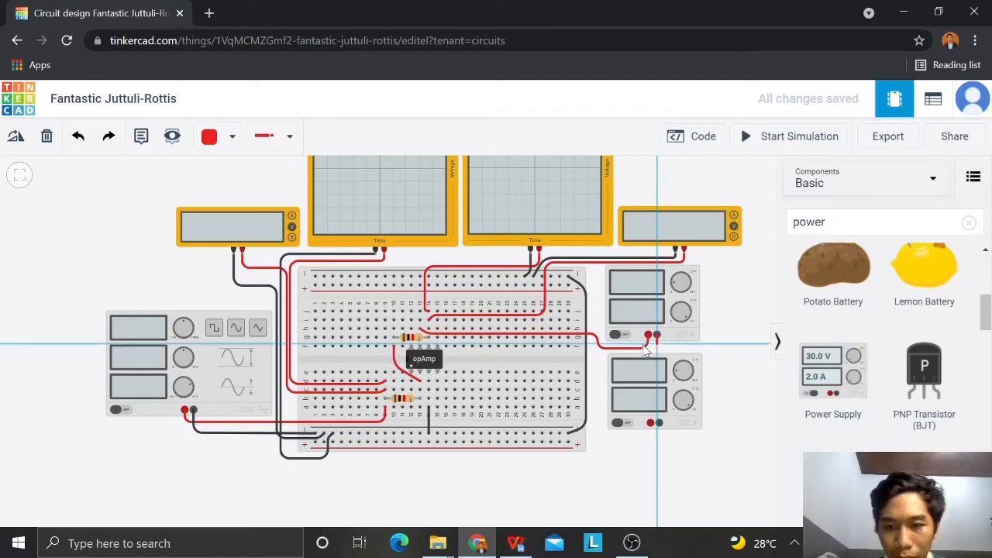
{"action": "left_click", "coordinate": [603, 333]}
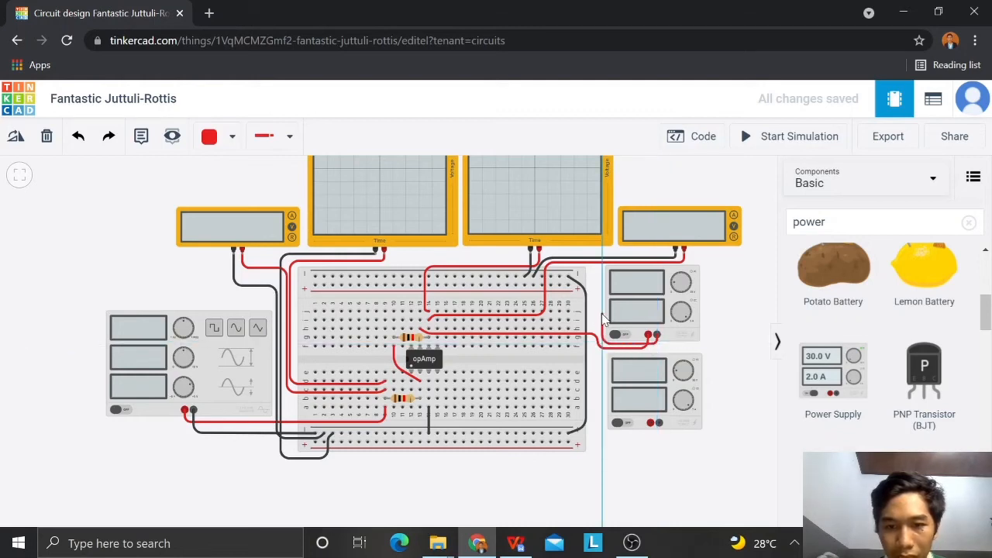
{"action": "left_click", "coordinate": [603, 271]}
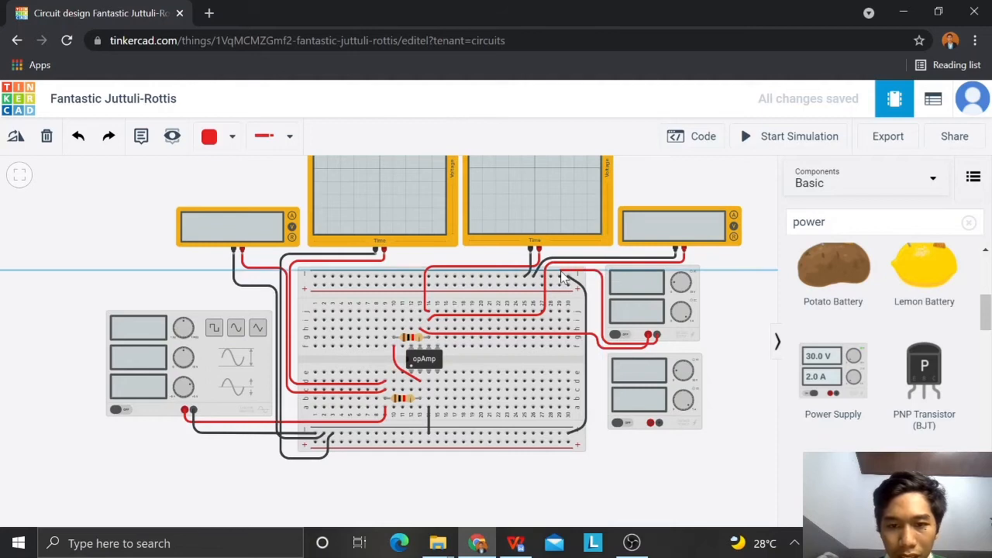
{"action": "left_click", "coordinate": [561, 272]}
{"action": "key", "text": "0"}
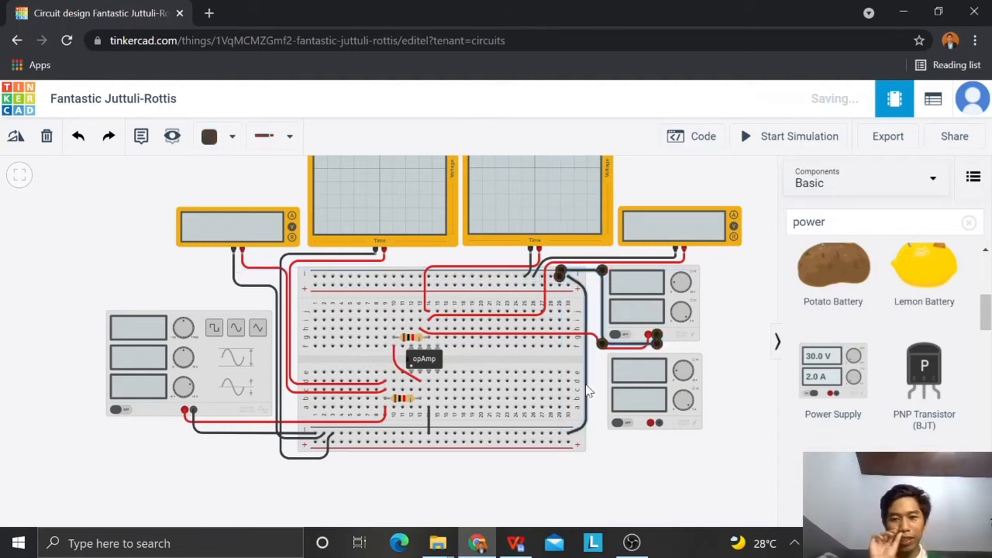
Step: Wire hole a15, in the op-amp's Power- column, to the lower power supply's negative terminal in black, routed below the supply
{"action": "left_click", "coordinate": [437, 381]}
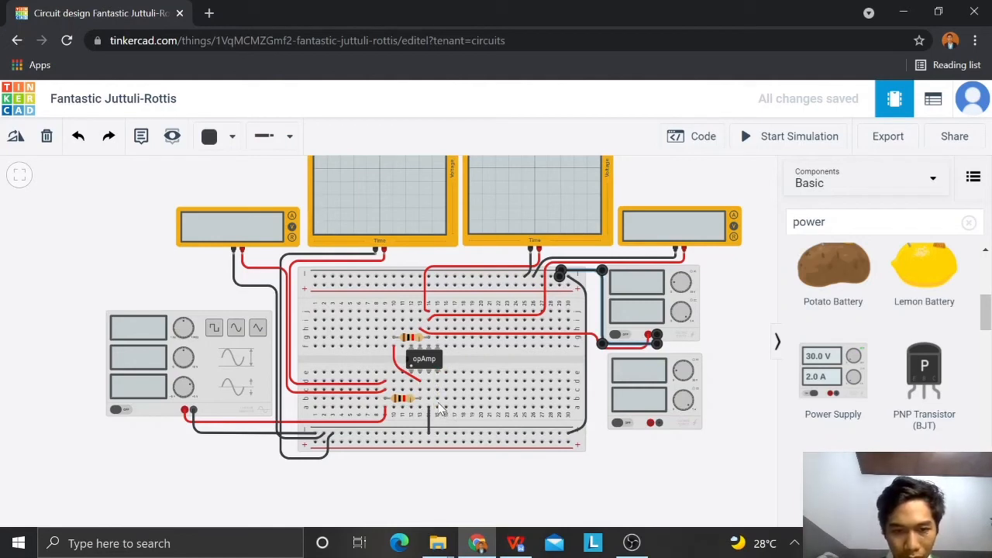
{"action": "key", "text": "Delete"}
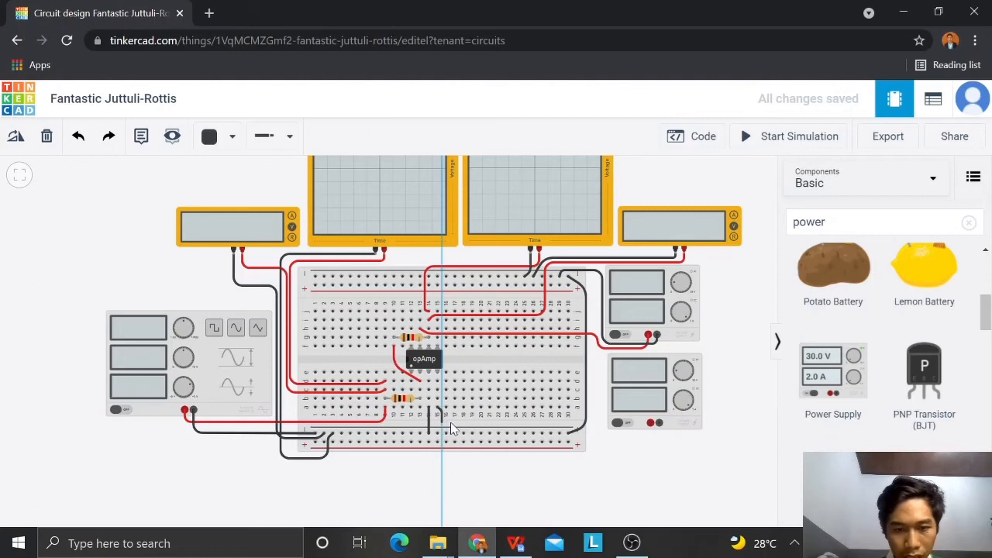
{"action": "left_click", "coordinate": [607, 444]}
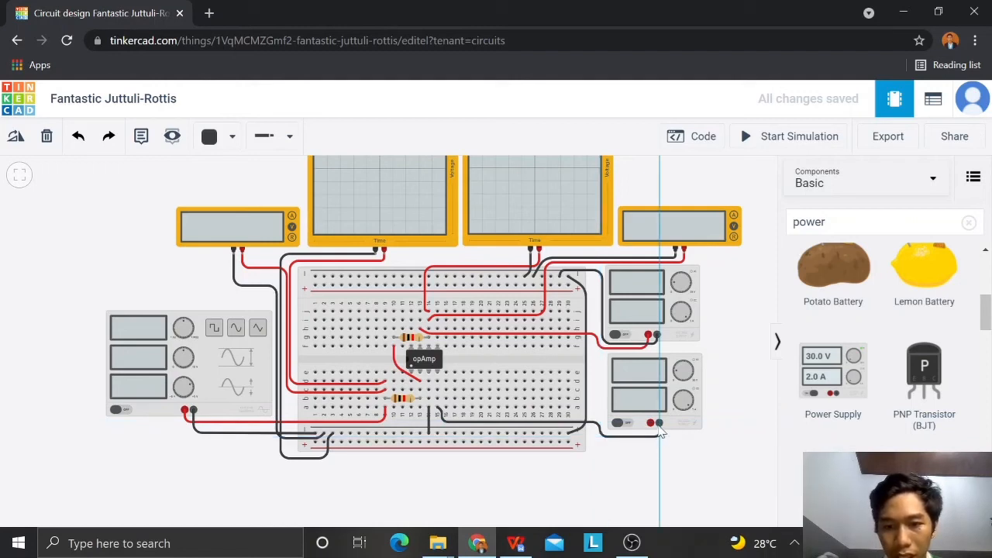
{"action": "left_click", "coordinate": [658, 422]}
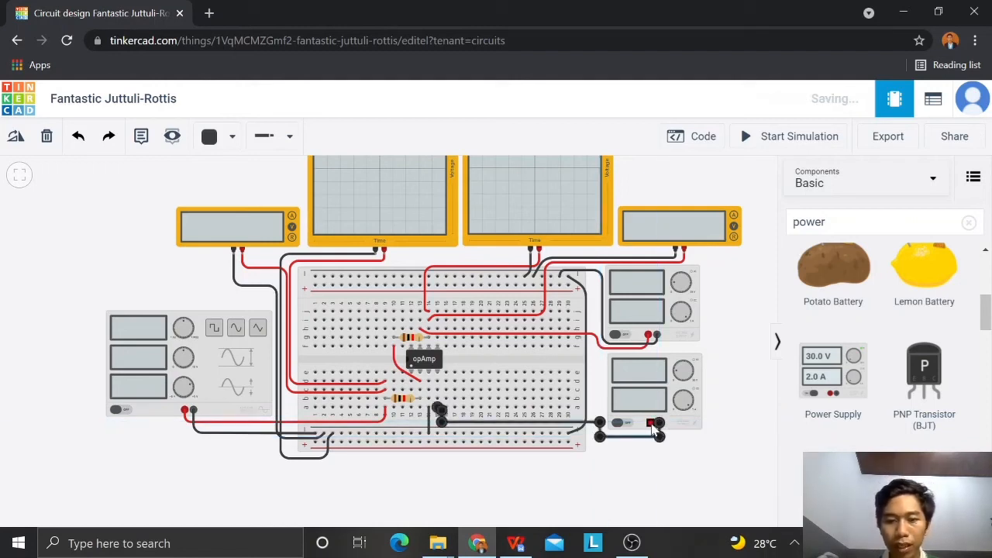
Step: Wire the lower power supply's positive terminal to the breadboard's lower negative rail and colour the wire red
{"action": "left_click", "coordinate": [651, 424]}
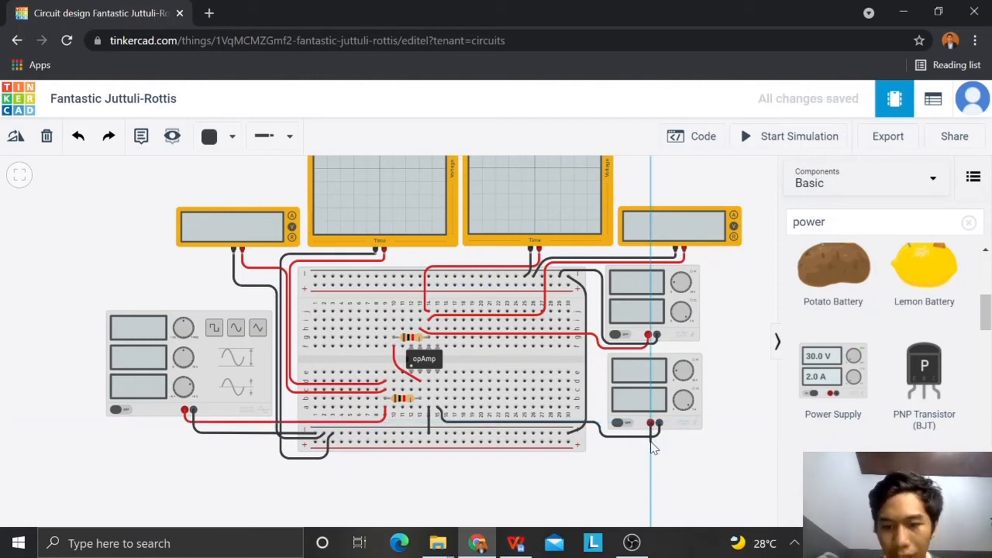
{"action": "left_click", "coordinate": [561, 436]}
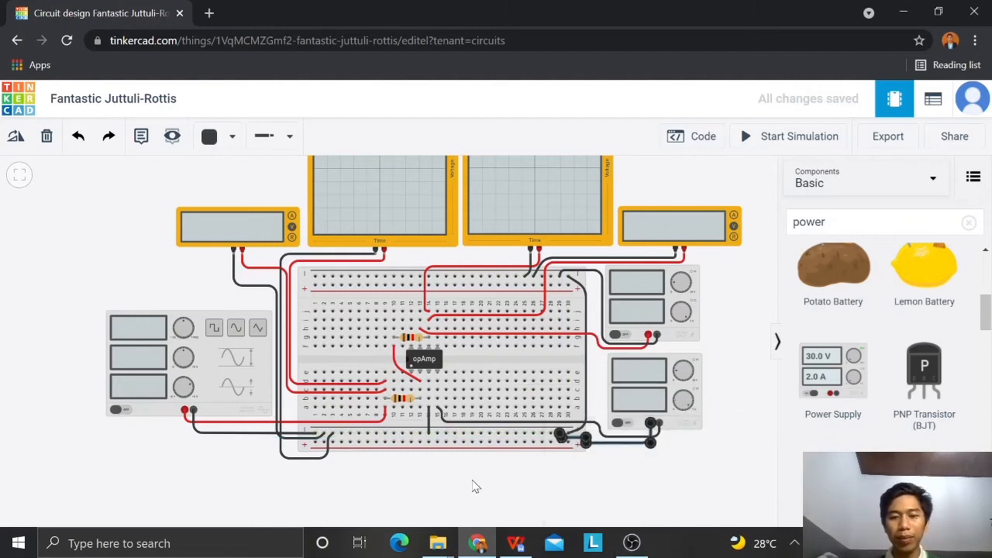
{"action": "key", "text": "2"}
{"action": "left_click", "coordinate": [546, 499]}
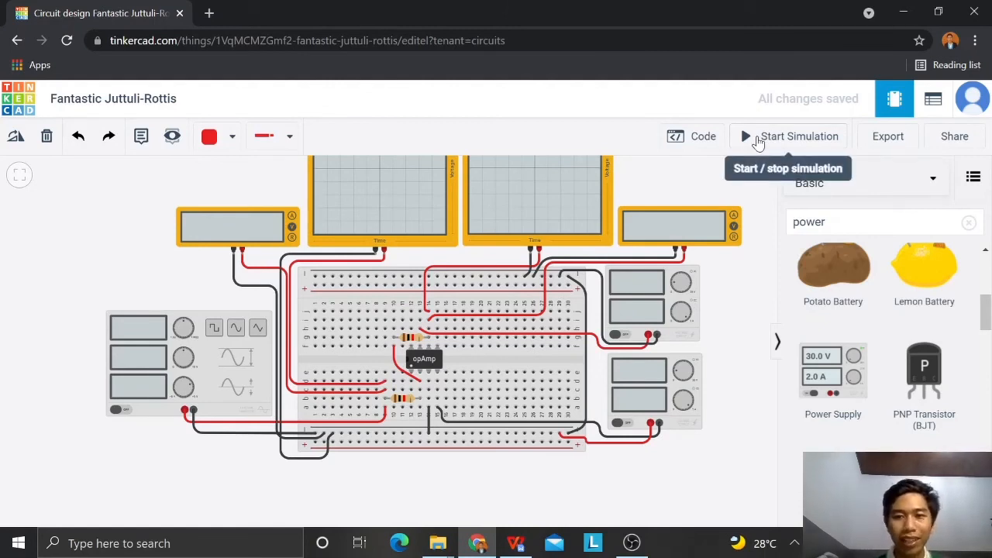
Step: Start the simulation and set the function generator to a sine wave with a DC offset of 0 V
{"action": "left_click", "coordinate": [758, 144]}
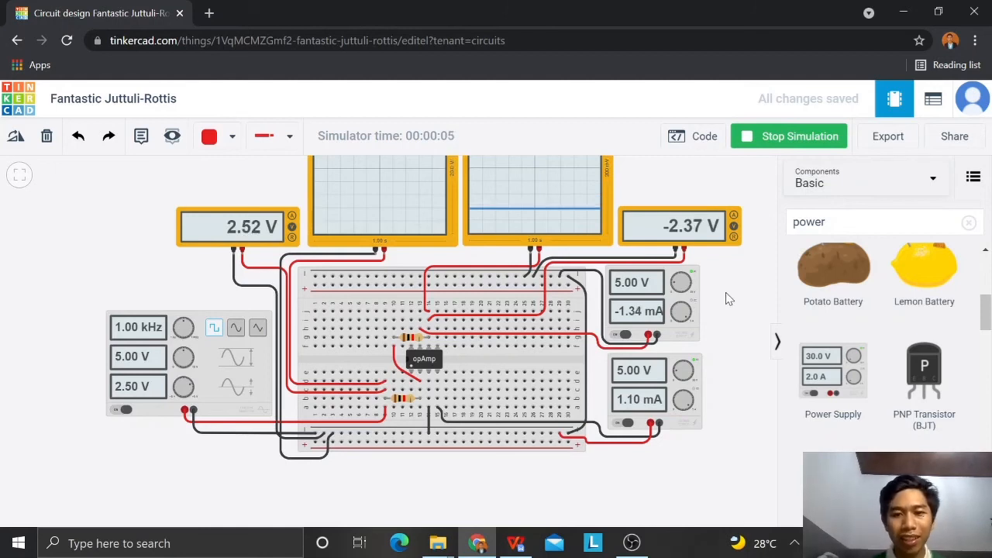
{"action": "left_click_drag", "start_coordinate": [729, 305], "coordinate": [729, 339]}
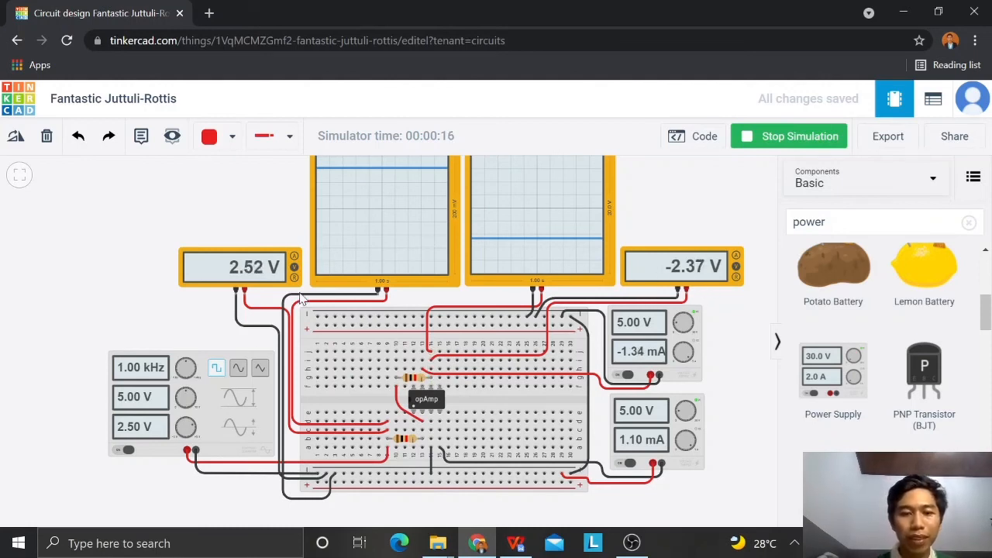
{"action": "left_click", "coordinate": [208, 403]}
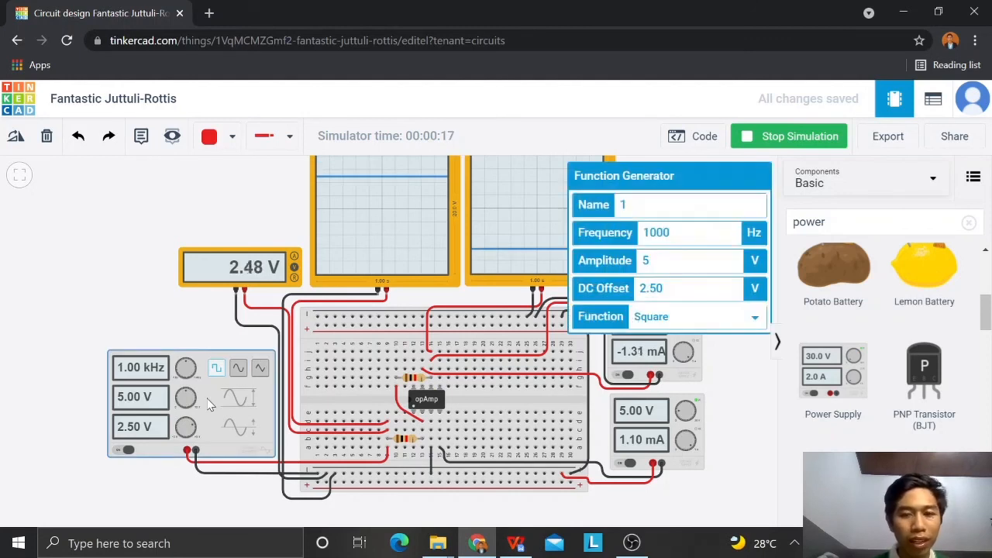
{"action": "left_click", "coordinate": [700, 317]}
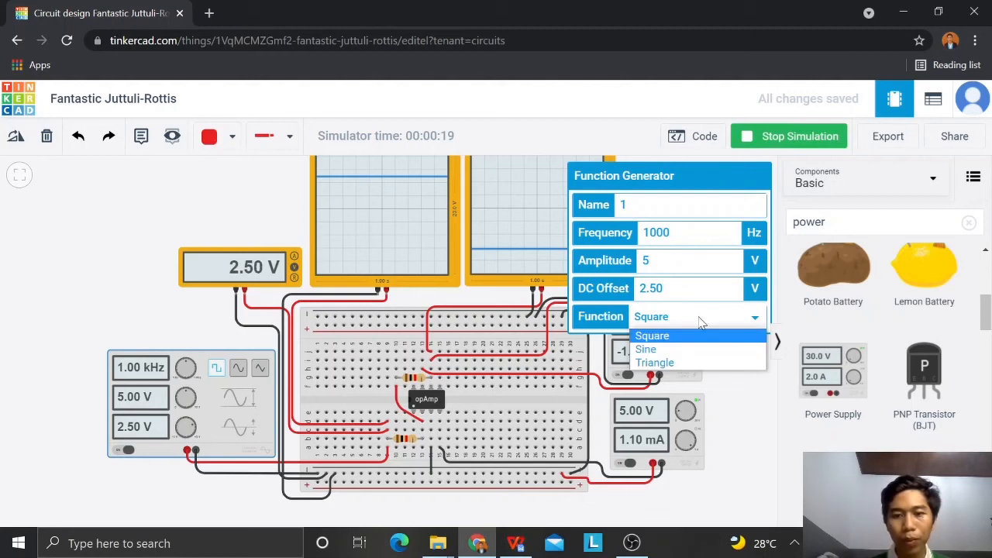
{"action": "left_click", "coordinate": [673, 353]}
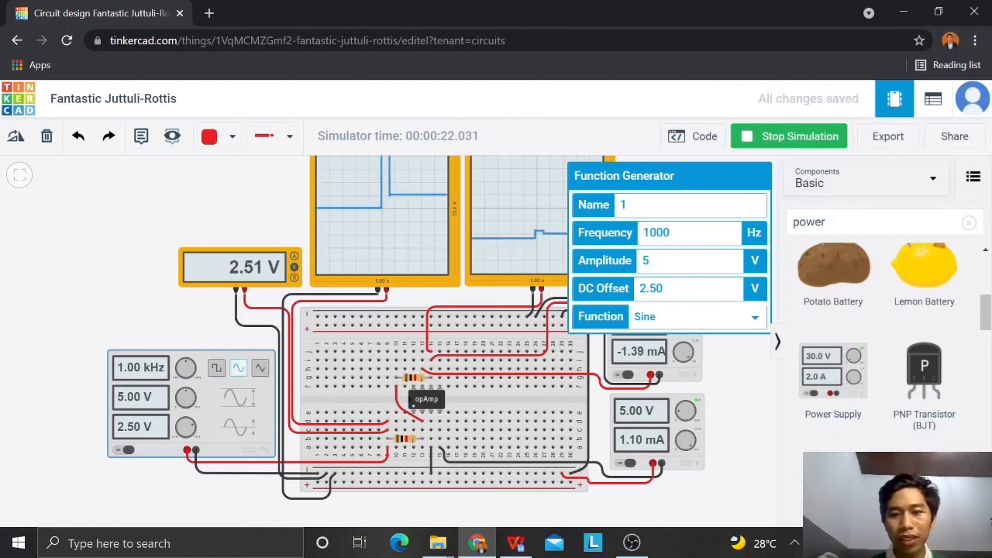
{"action": "left_click_drag", "start_coordinate": [668, 288], "coordinate": [639, 288]}
{"action": "type", "text": "0"}
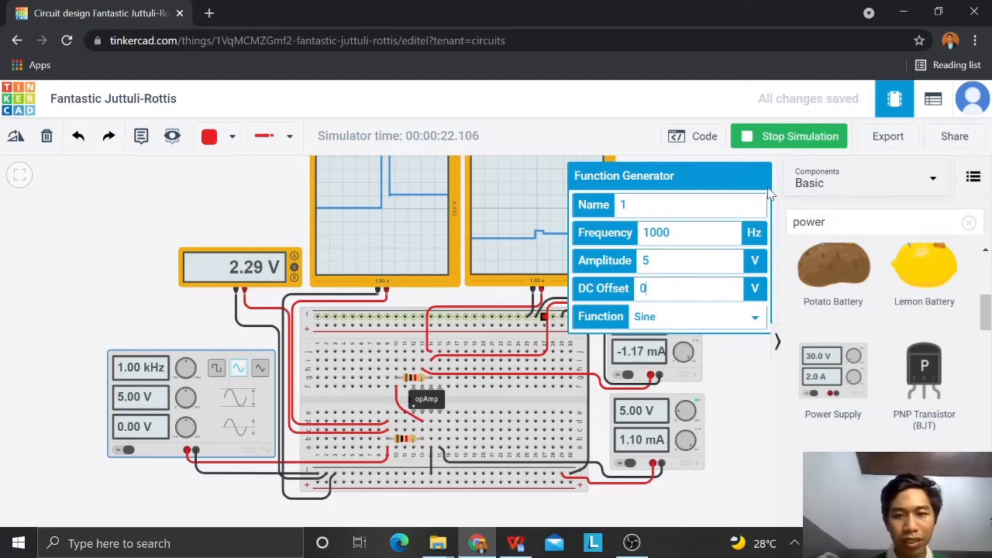
Step: Reduce the function generator's frequency to 10 Hz and further to 1 Hz
{"action": "left_click_drag", "start_coordinate": [670, 232], "coordinate": [656, 233]}
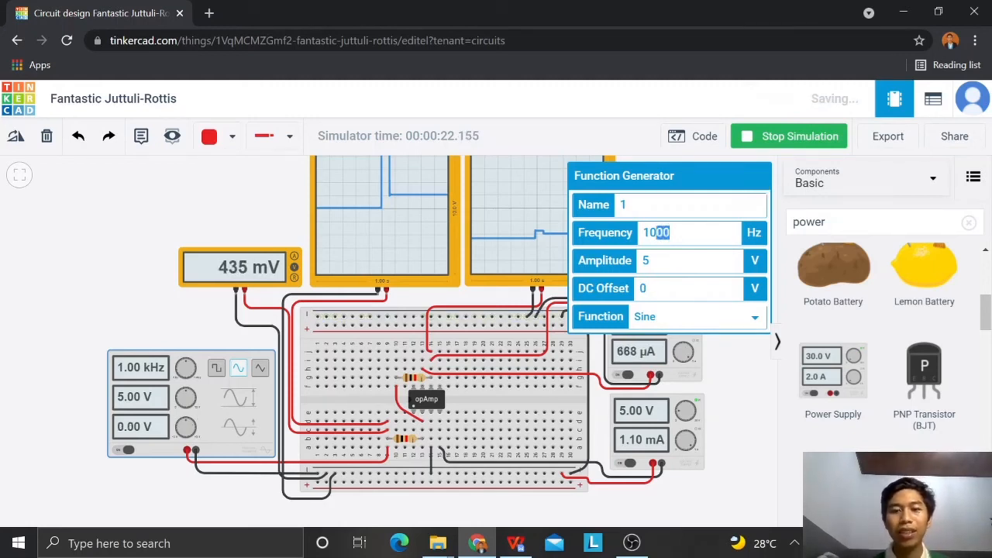
{"action": "key", "text": "BackSpace"}
{"action": "left_click", "coordinate": [259, 219]}
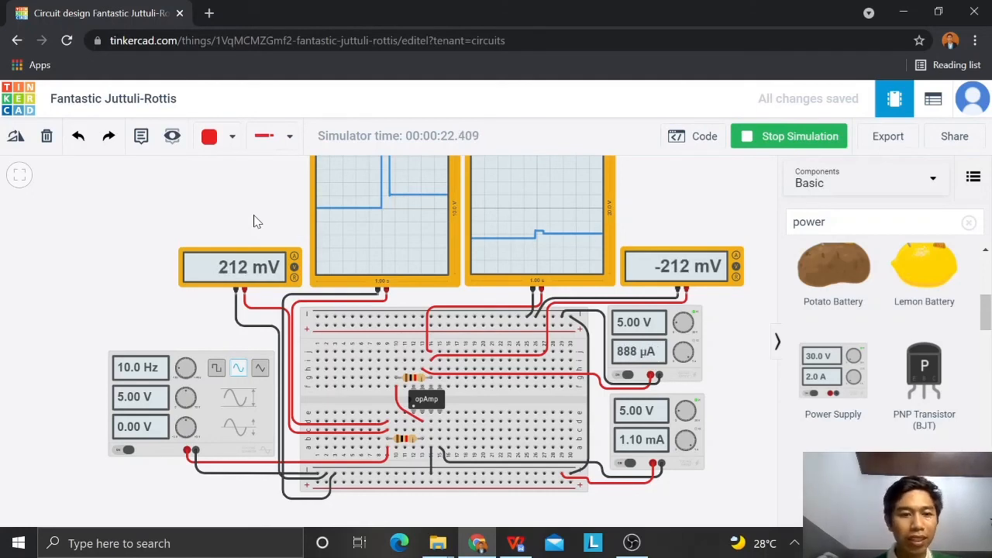
{"action": "left_click", "coordinate": [217, 397]}
{"action": "left_click", "coordinate": [665, 232]}
{"action": "key", "text": "BackSpace"}
{"action": "left_click", "coordinate": [244, 224]}
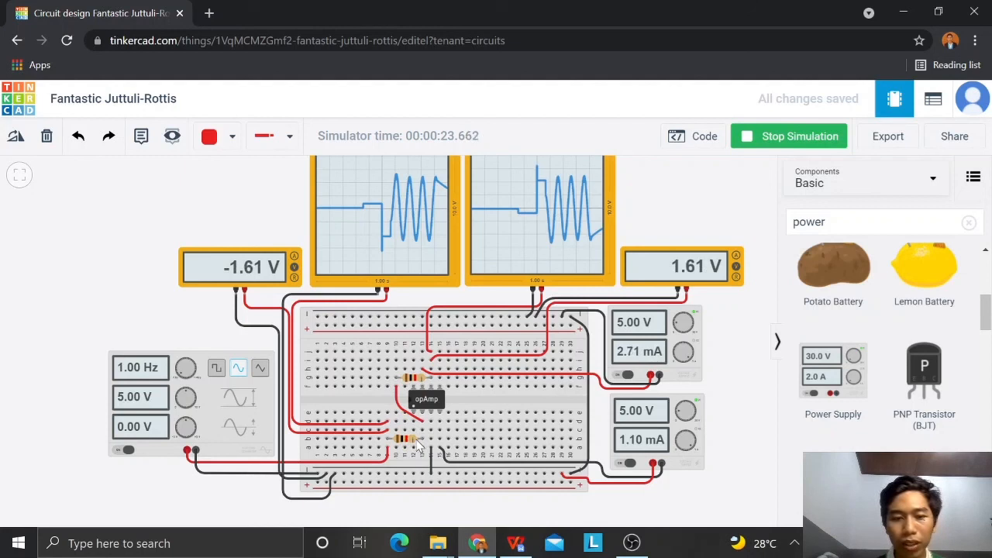
Step: Set the resistance of the resistor above the op-amp to 100 kΩ while the simulation runs
{"action": "left_click", "coordinate": [407, 380]}
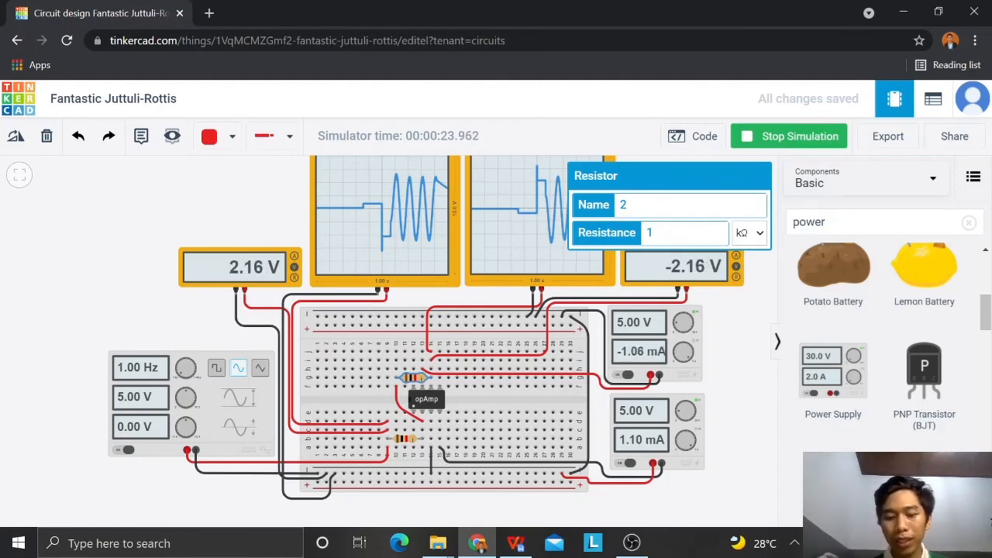
{"action": "type", "text": "00"}
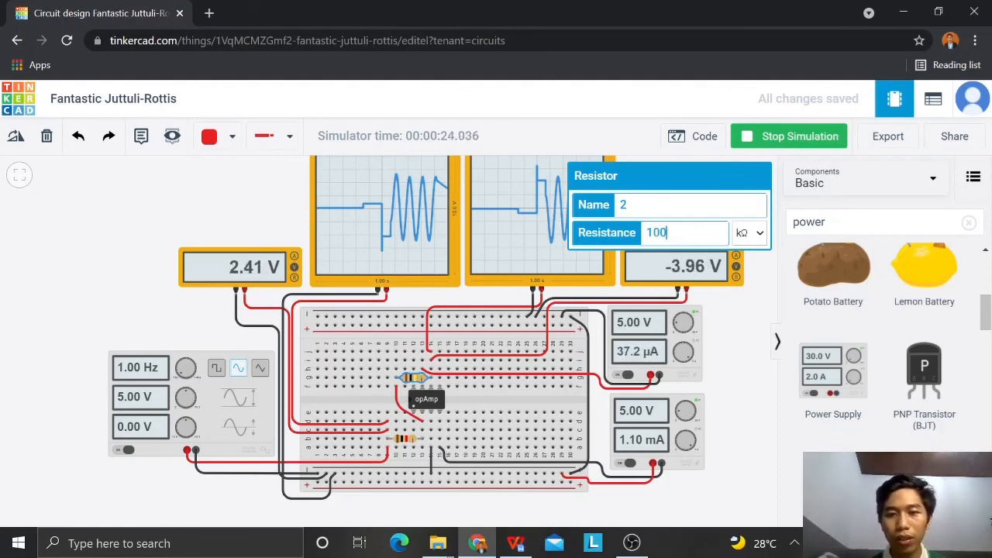
{"action": "left_click", "coordinate": [734, 364]}
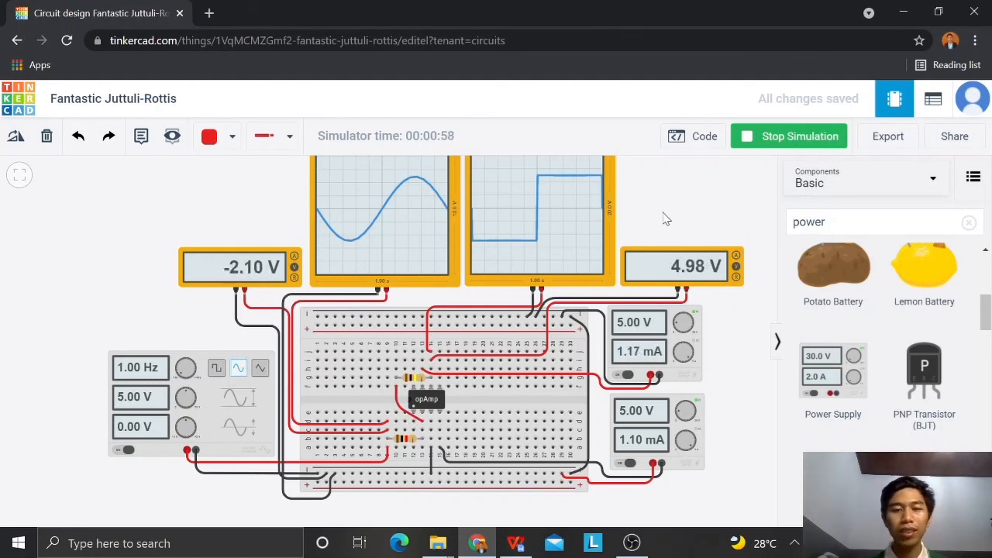
{"action": "left_click_drag", "start_coordinate": [663, 218], "coordinate": [664, 226]}
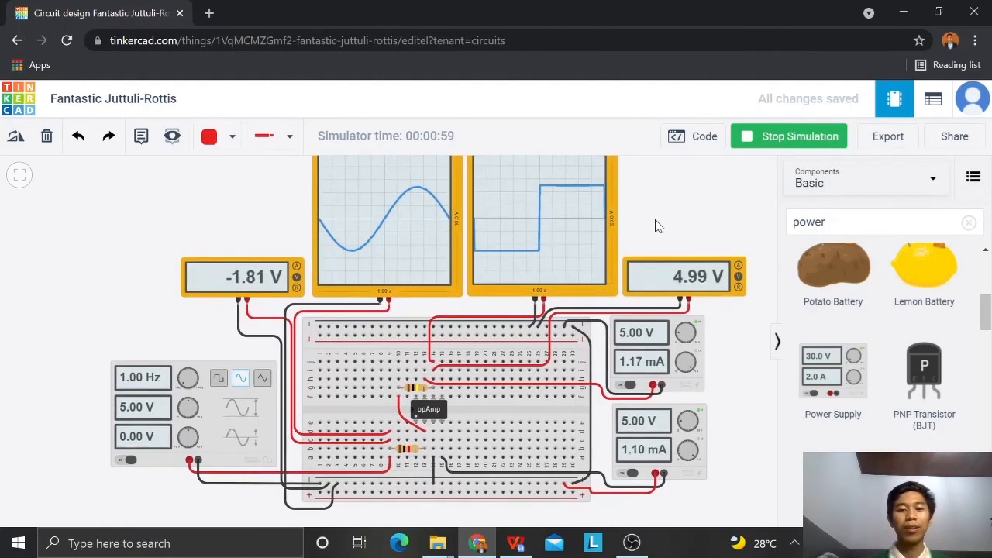